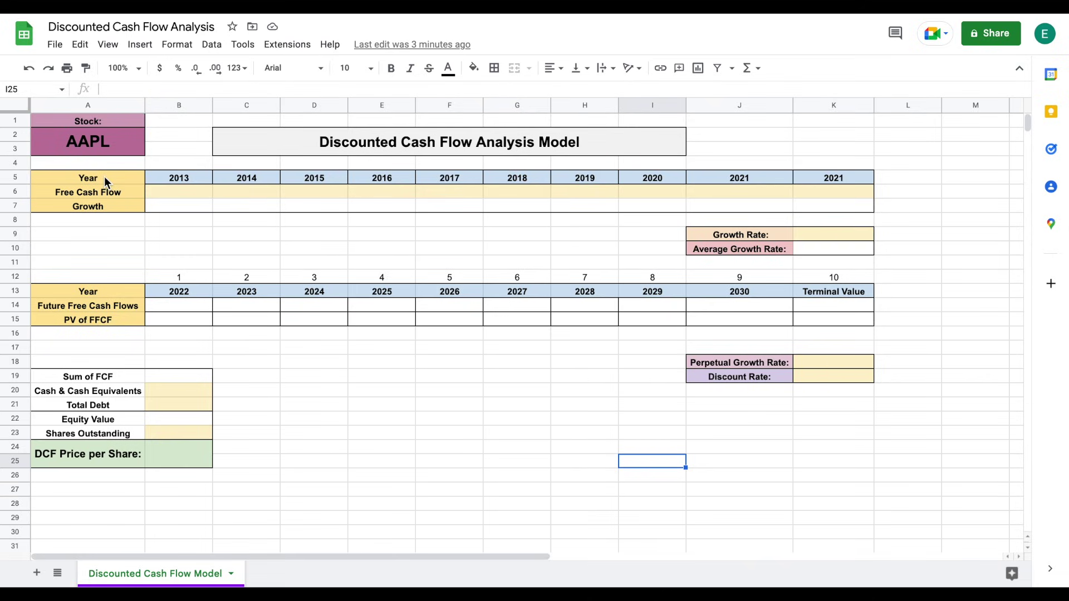
Step: Review the model's historical cash flow table, future cash flow table, valuation inputs, DCF price cell and stock ticker
left_click_drag(136, 176, 861, 207)
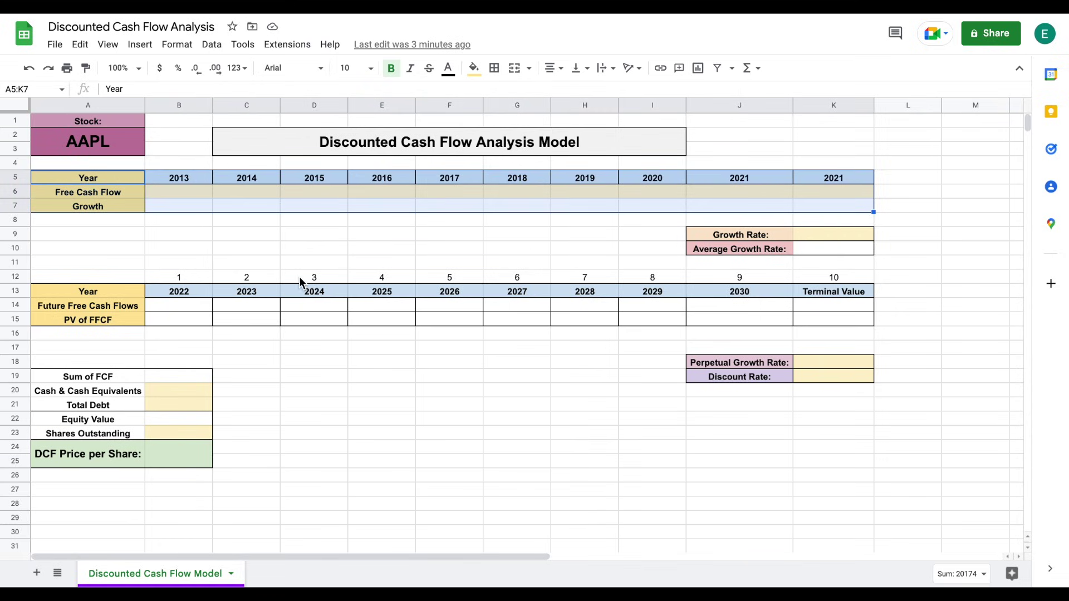
left_click_drag(127, 293, 835, 321)
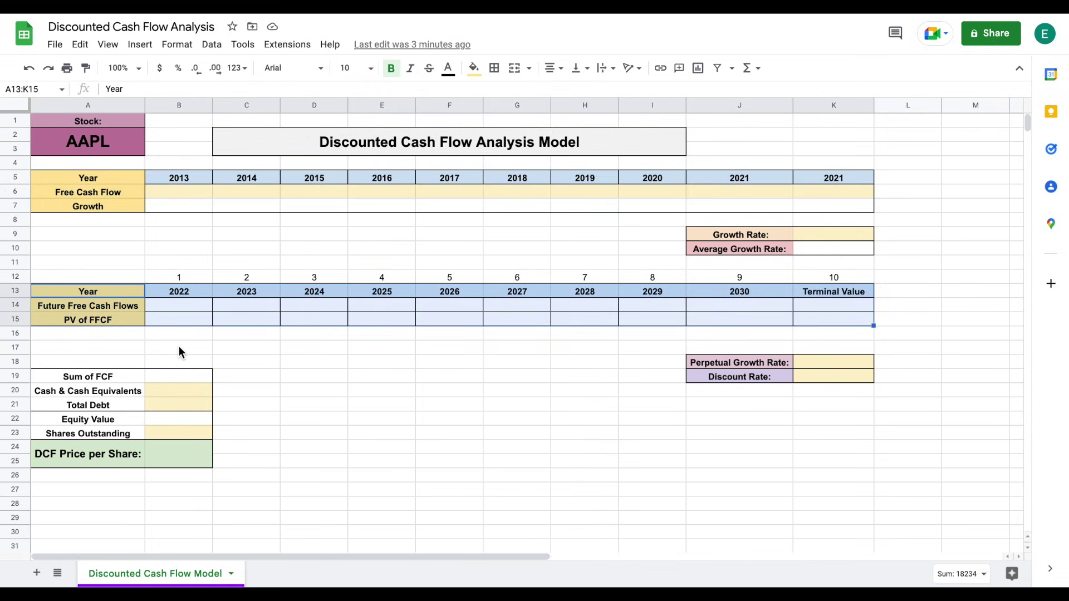
left_click_drag(120, 362, 194, 425)
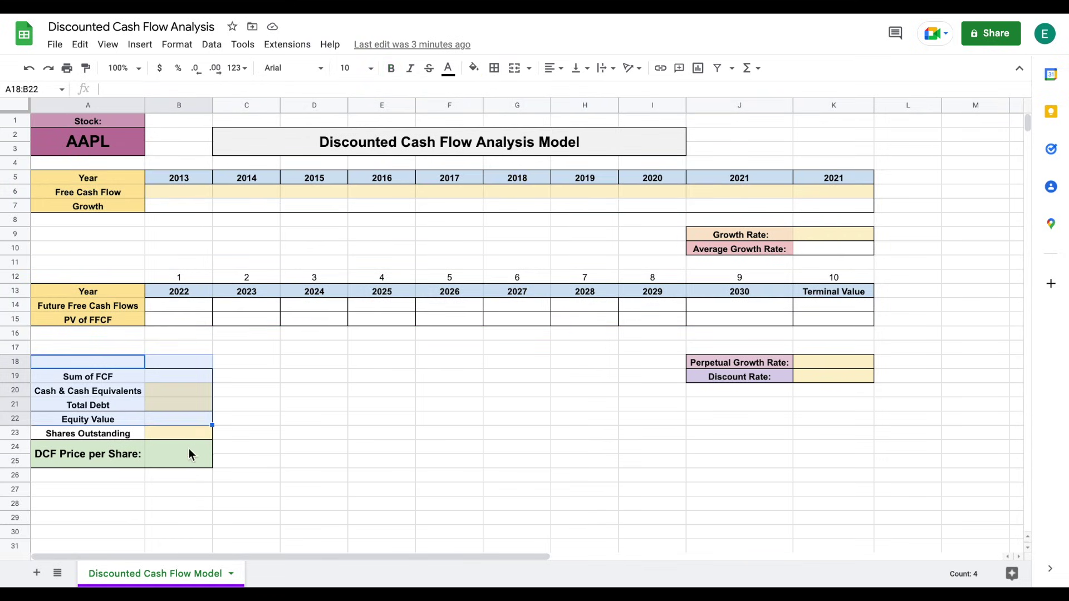
left_click(189, 453)
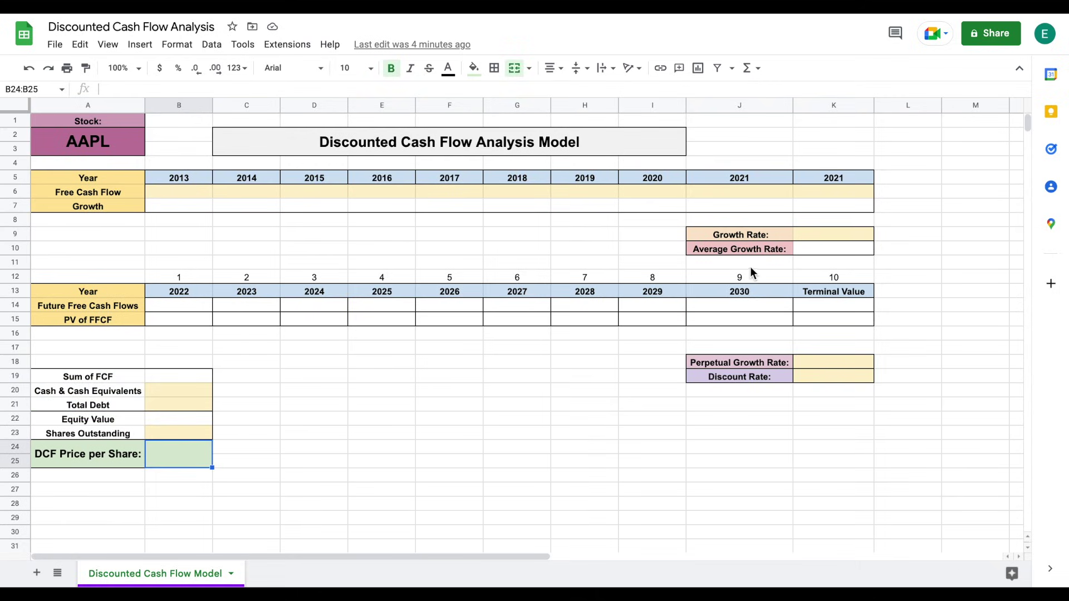
left_click(945, 210)
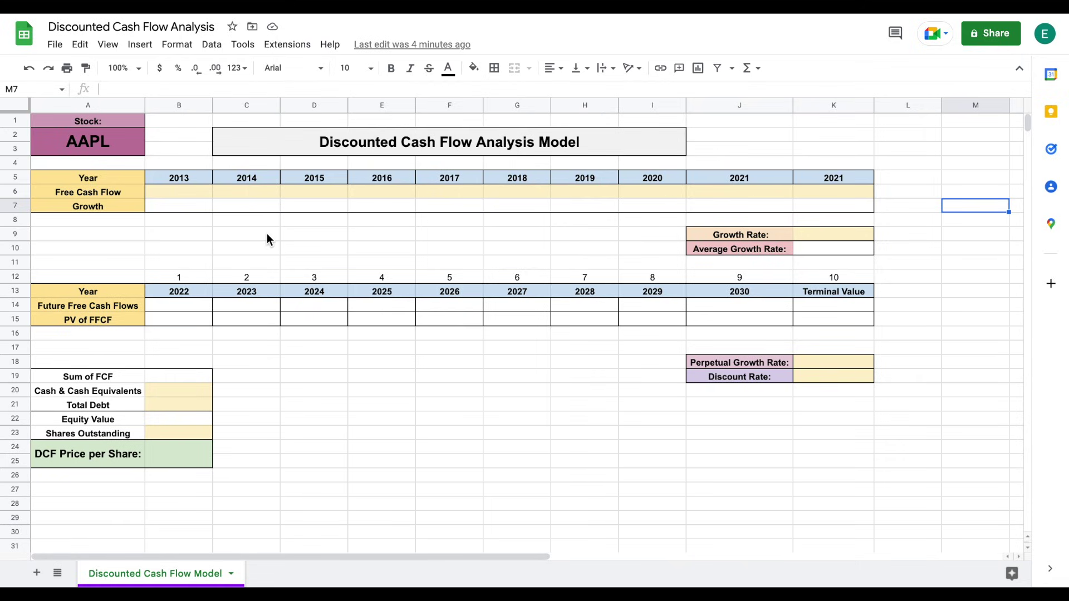
left_click(125, 142)
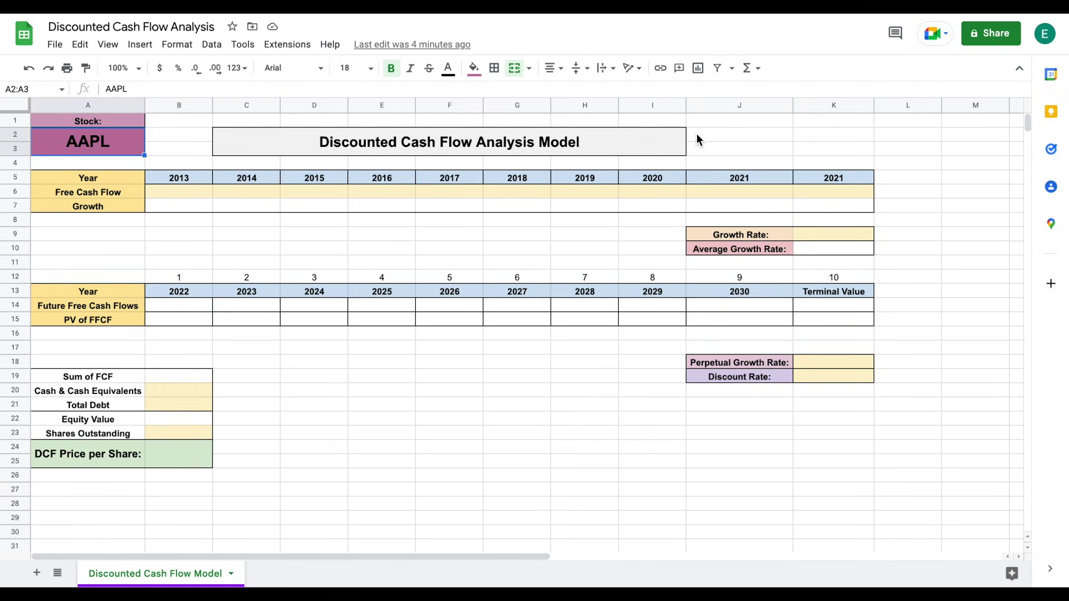
left_click(841, 136)
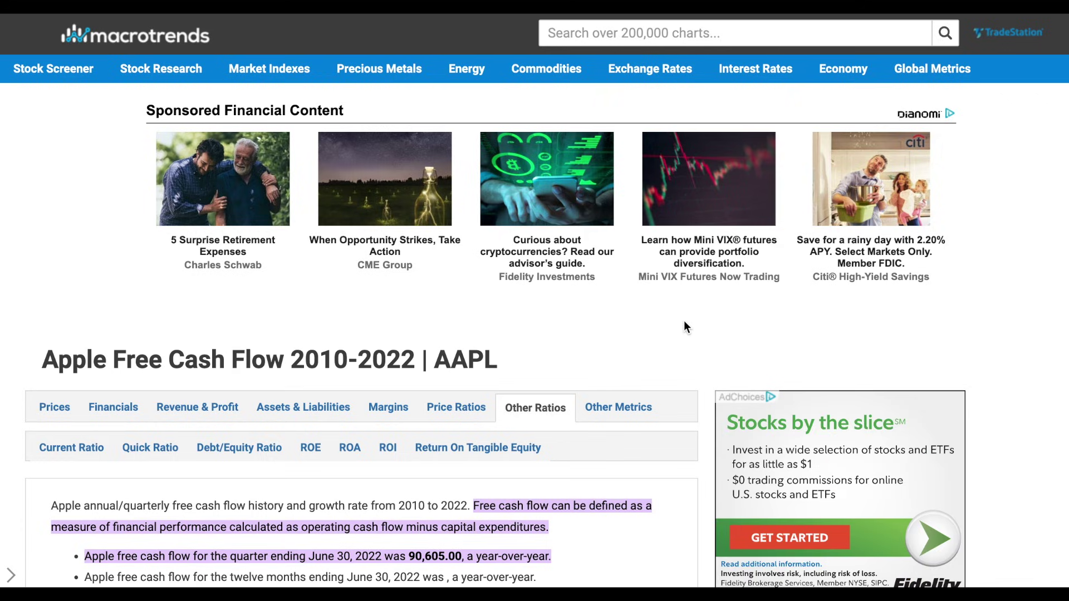
Step: Look up Apple's annual free cash flow on Macrotrends and enter 92953 in K6, 73365 in J6 and 58896 in I6
scroll(705, 333, "down", 13)
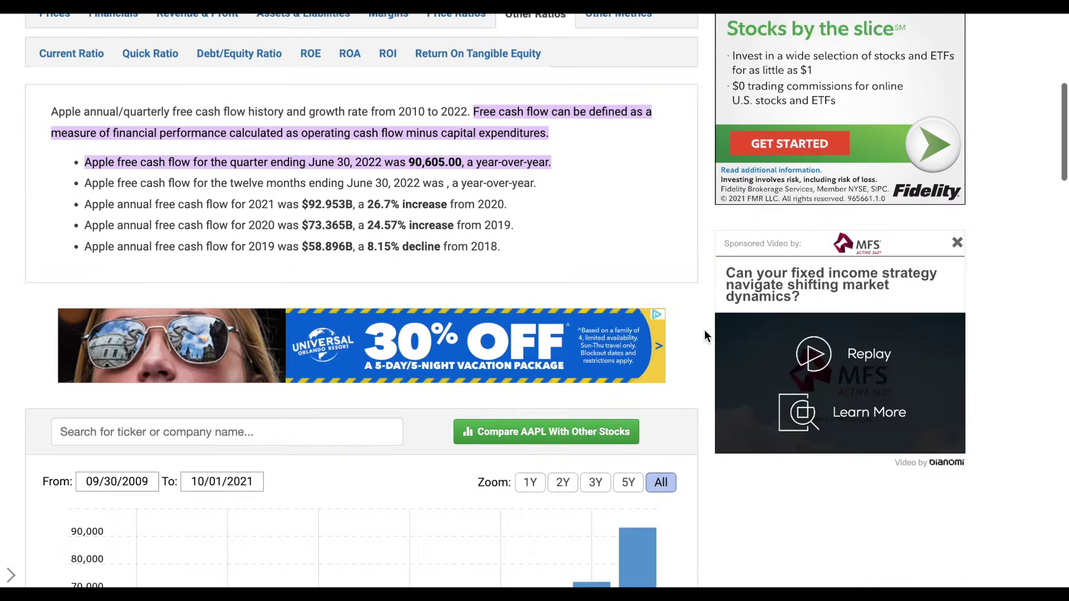
scroll(704, 331, "down", 20)
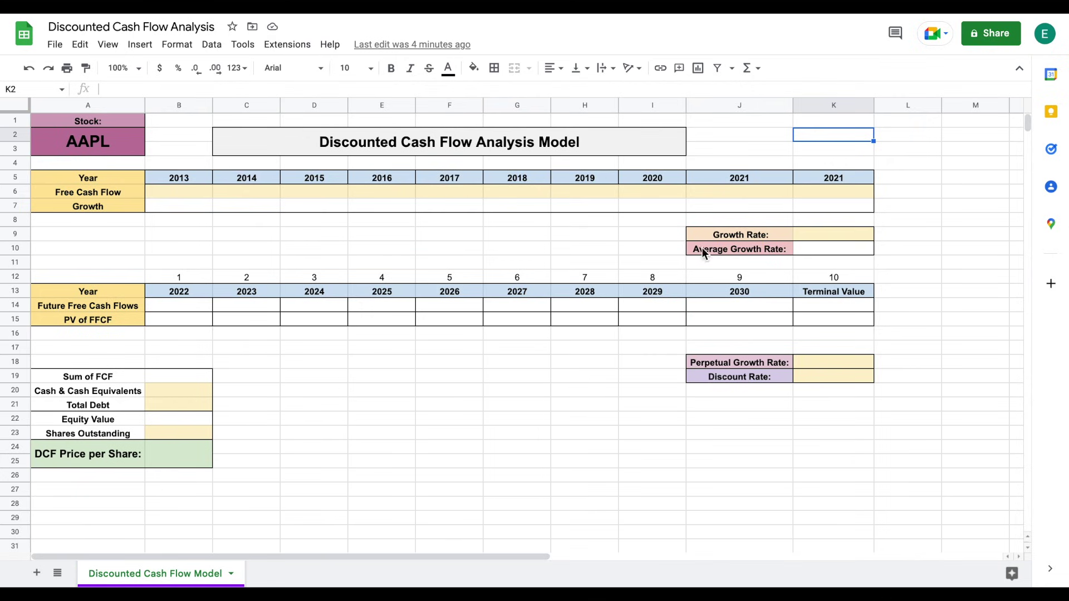
left_click(827, 193)
type("92953")
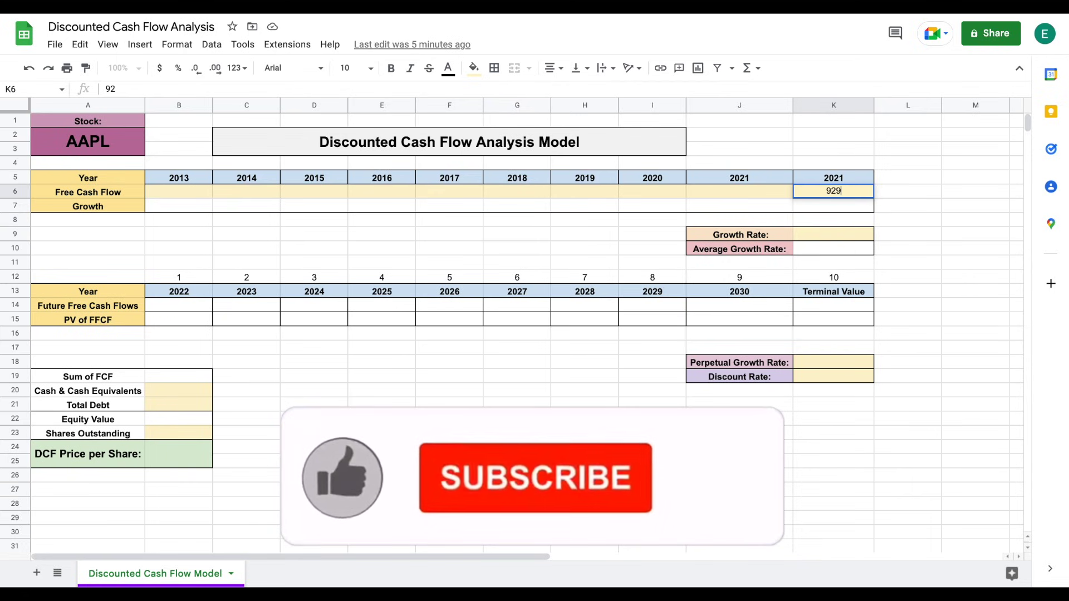
left_click(739, 192)
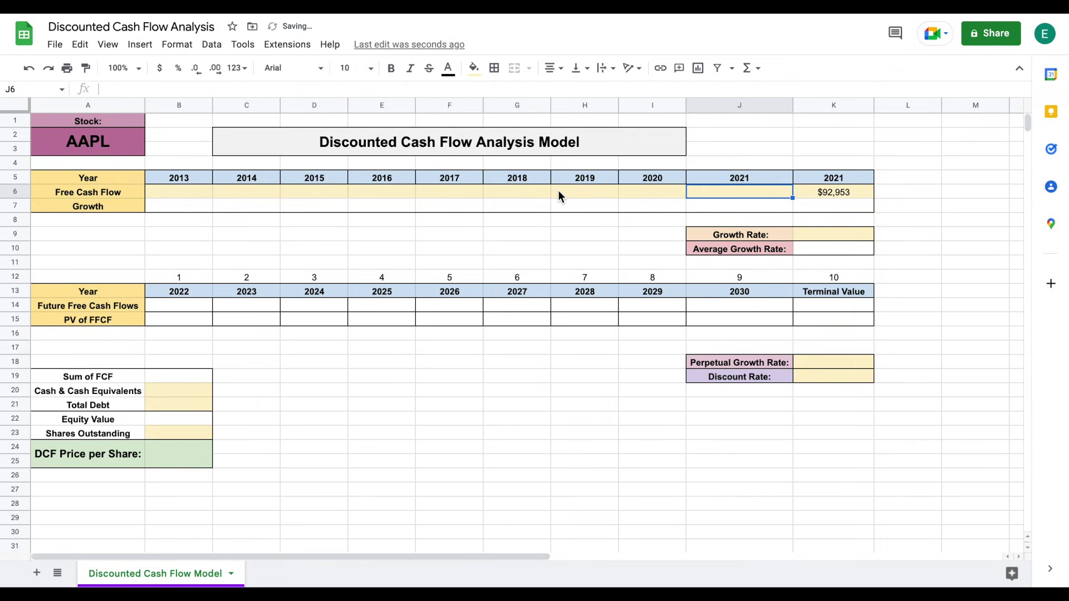
type("73365")
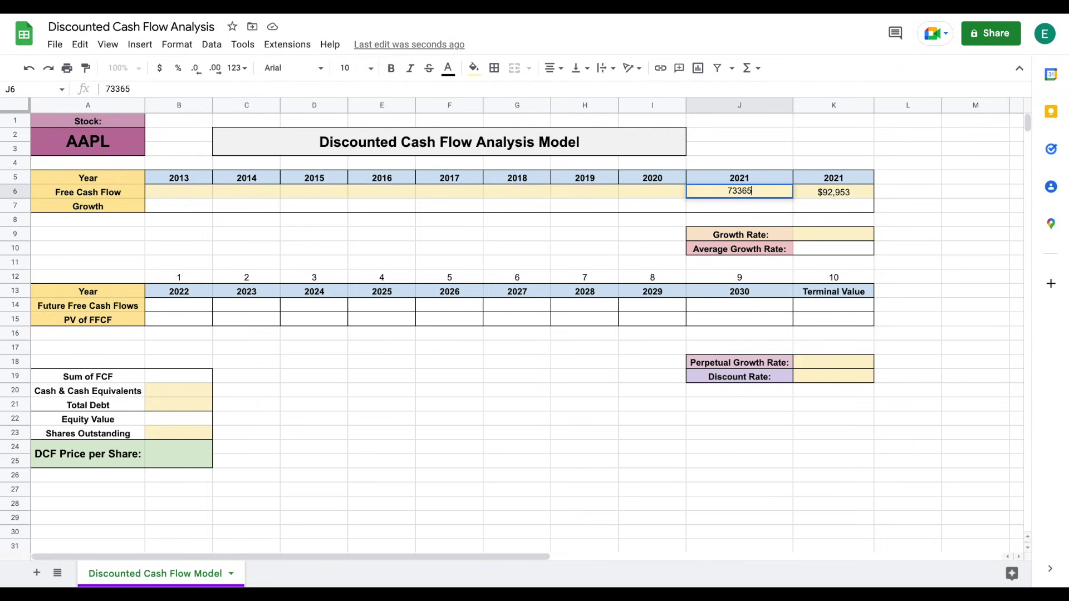
key("Left")
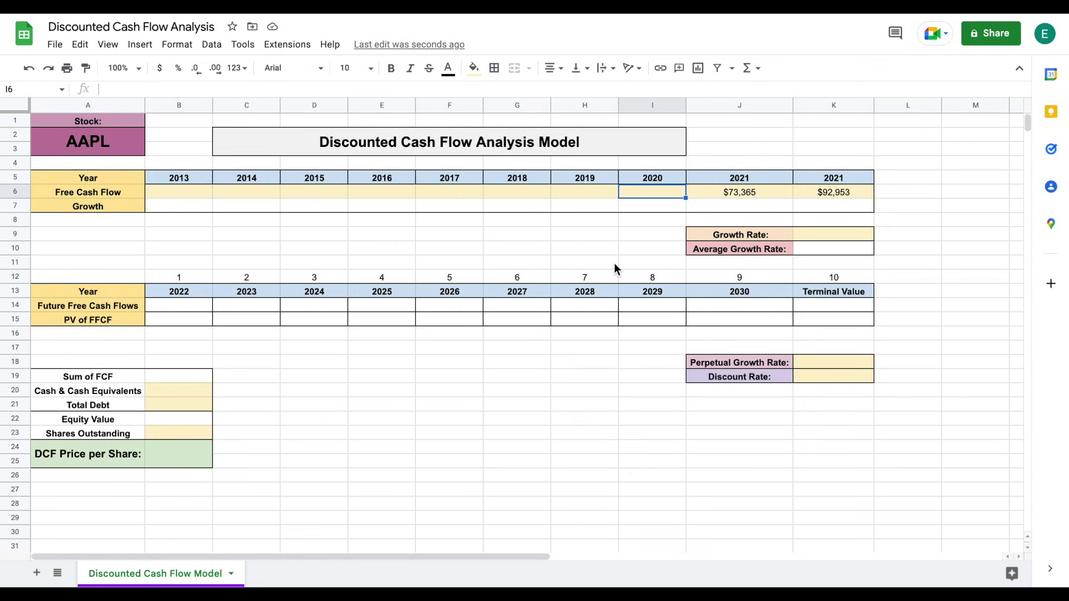
type("58896")
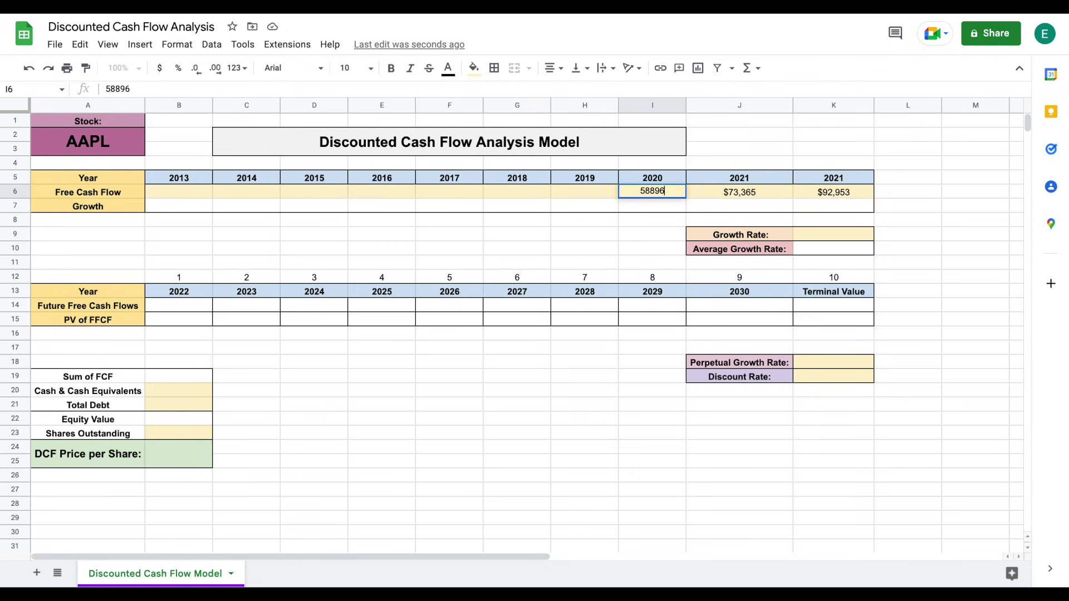
key("Return")
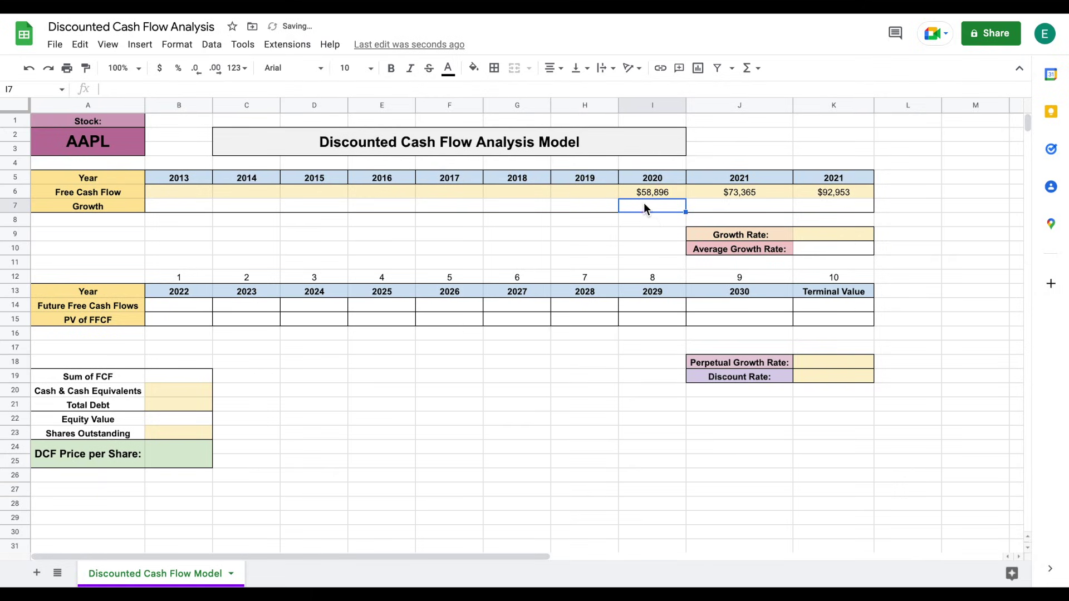
left_click_drag(641, 195, 832, 195)
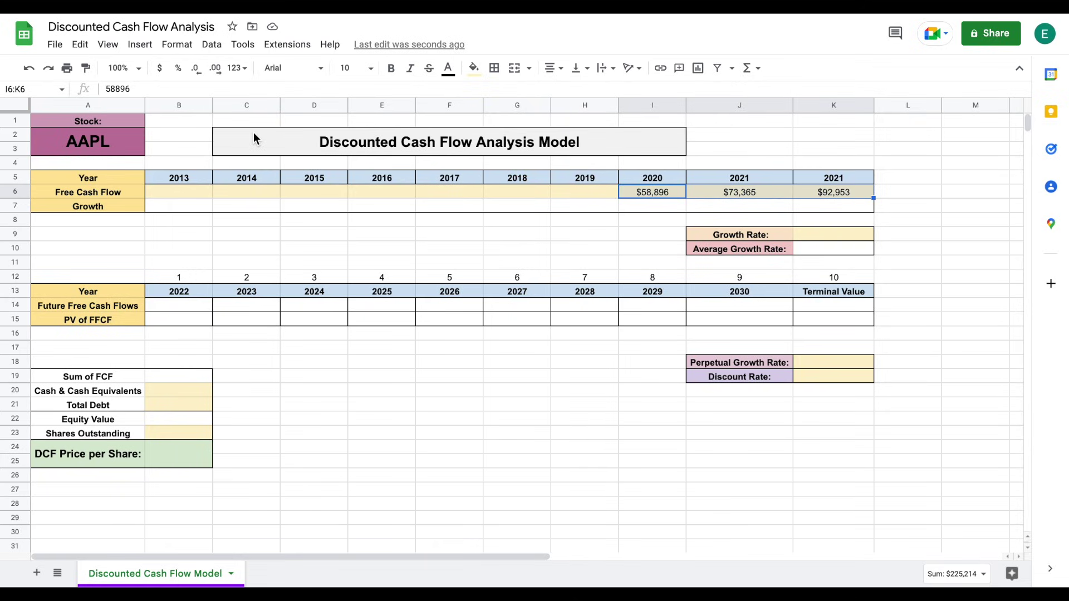
Step: Calculate the year-over-year free cash flow growth in J7 with the formula =(J6-I6)/I6
left_click(739, 207)
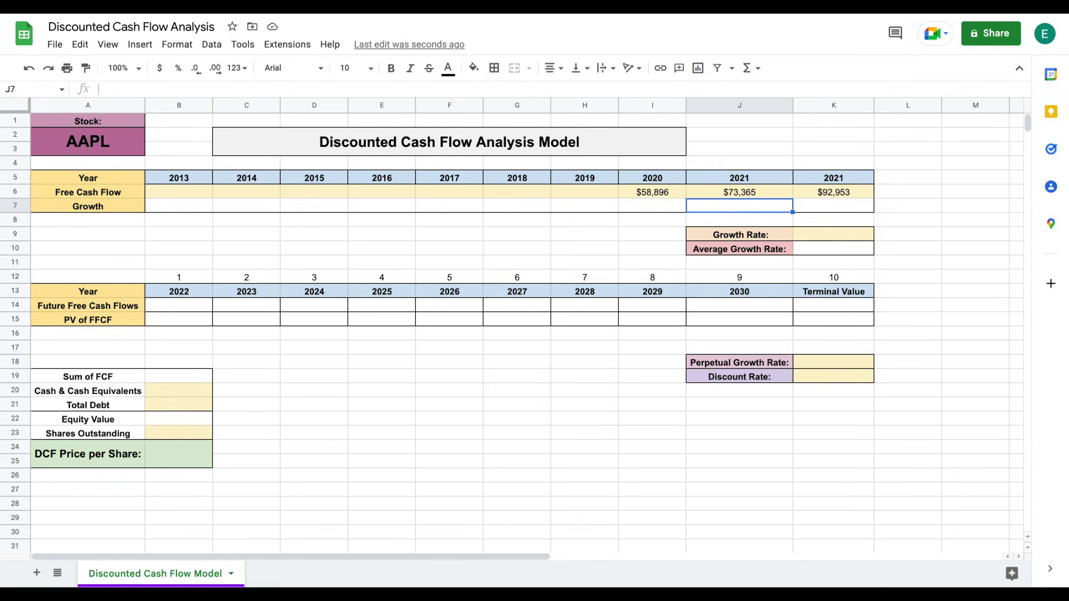
type("=")
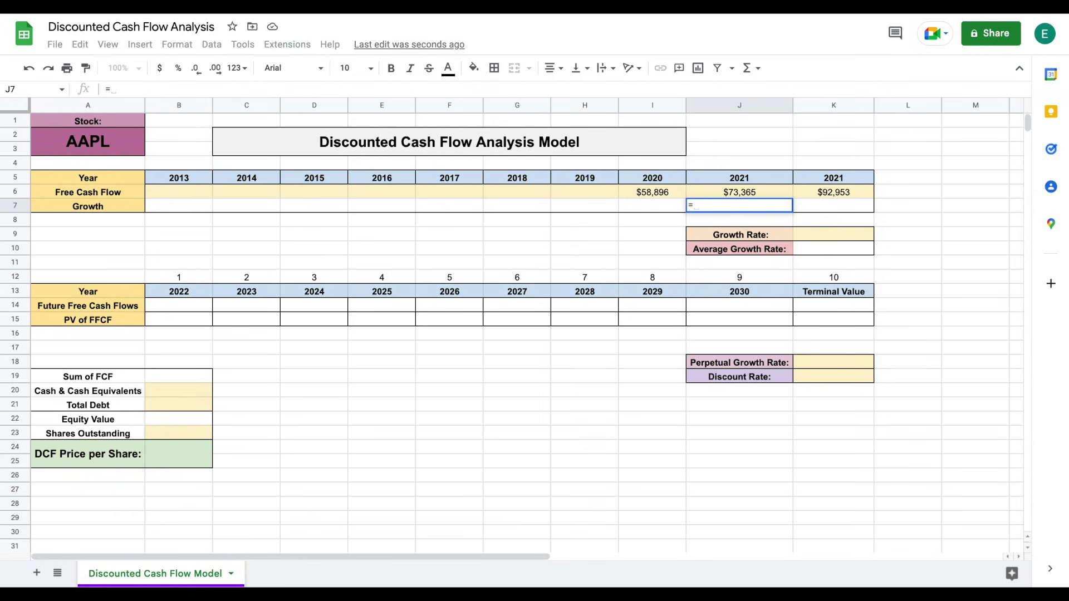
type("(")
left_click(723, 192)
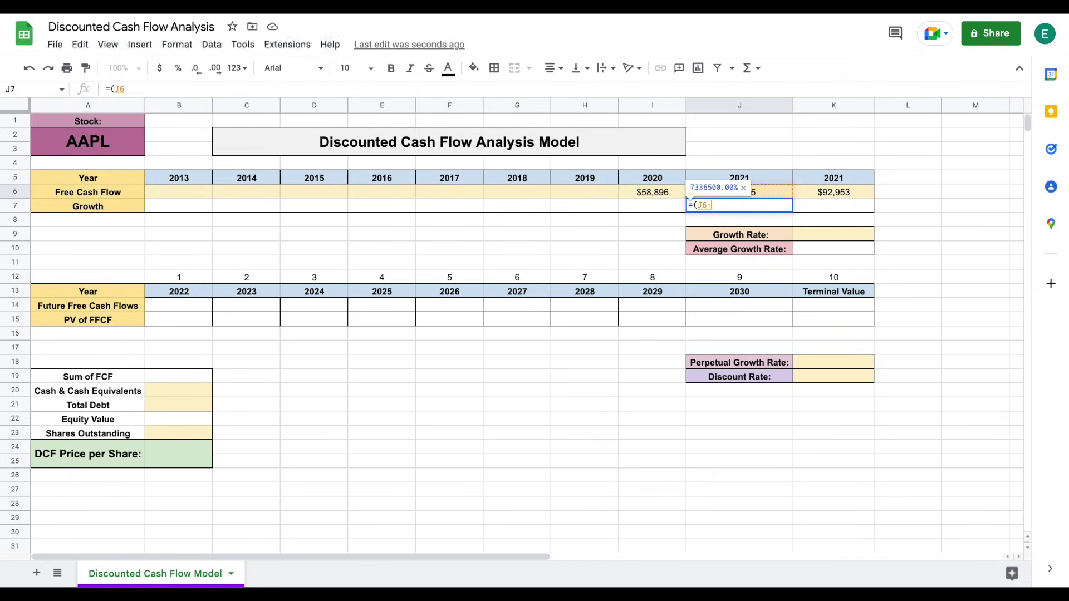
type("-")
left_click(653, 194)
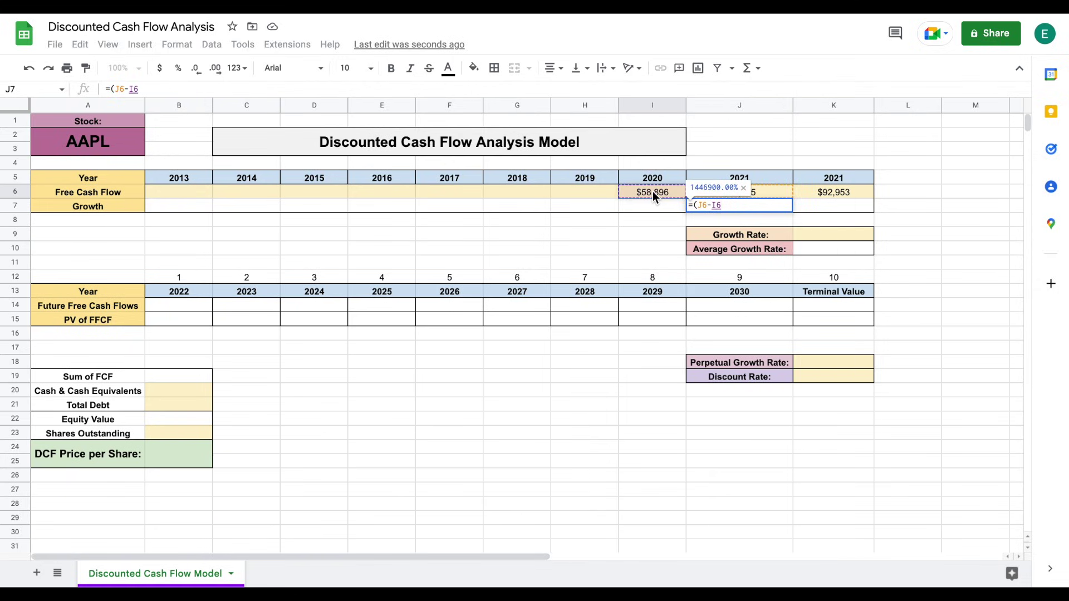
type(")")
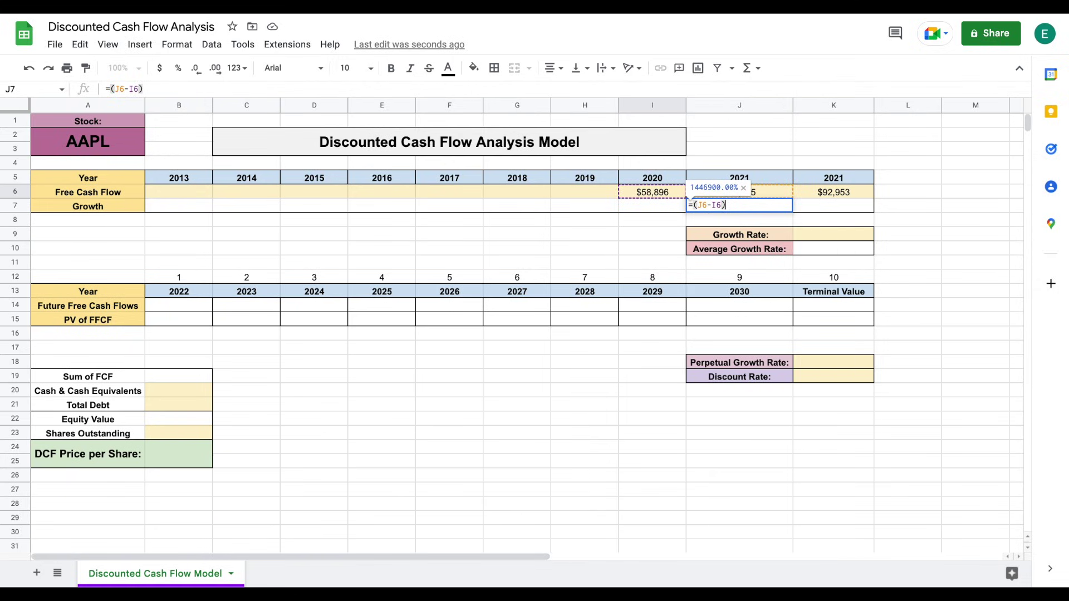
type("/")
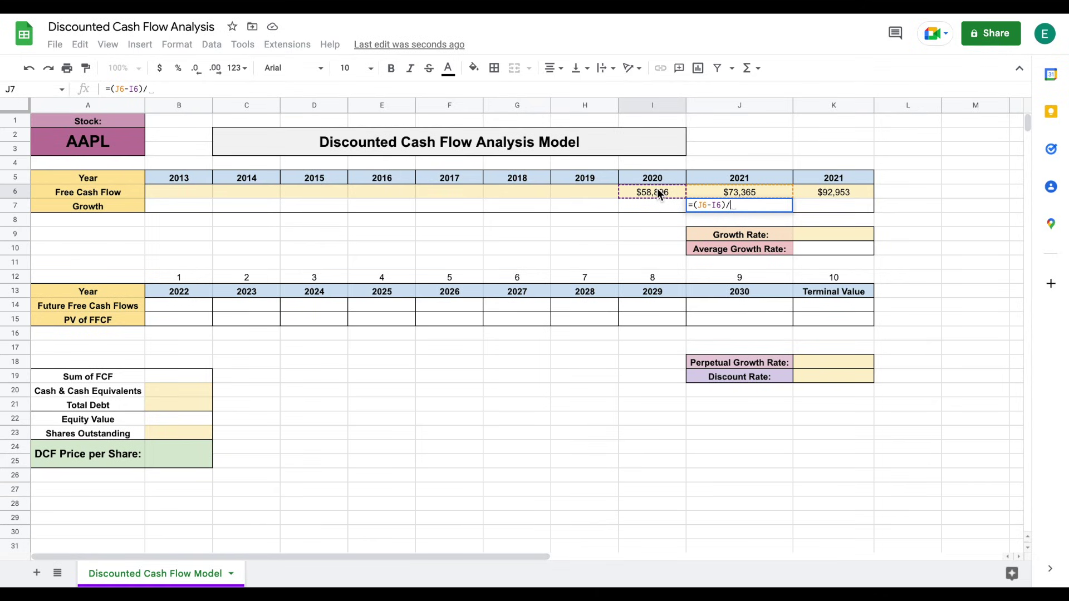
left_click(657, 191)
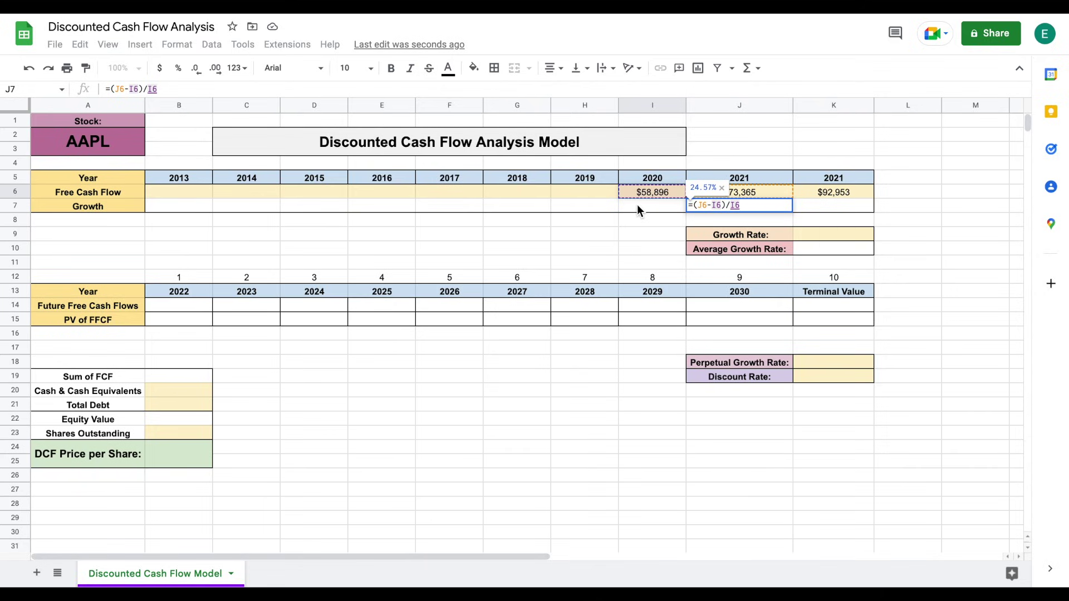
key("Return")
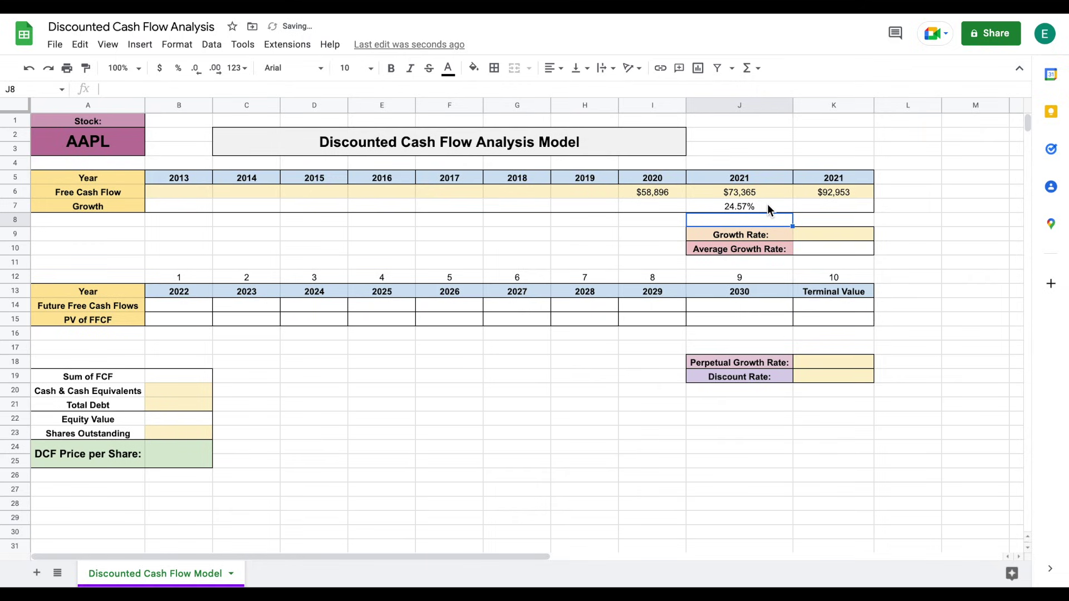
Step: Extend the growth formula from J7 to K7
left_click(767, 207)
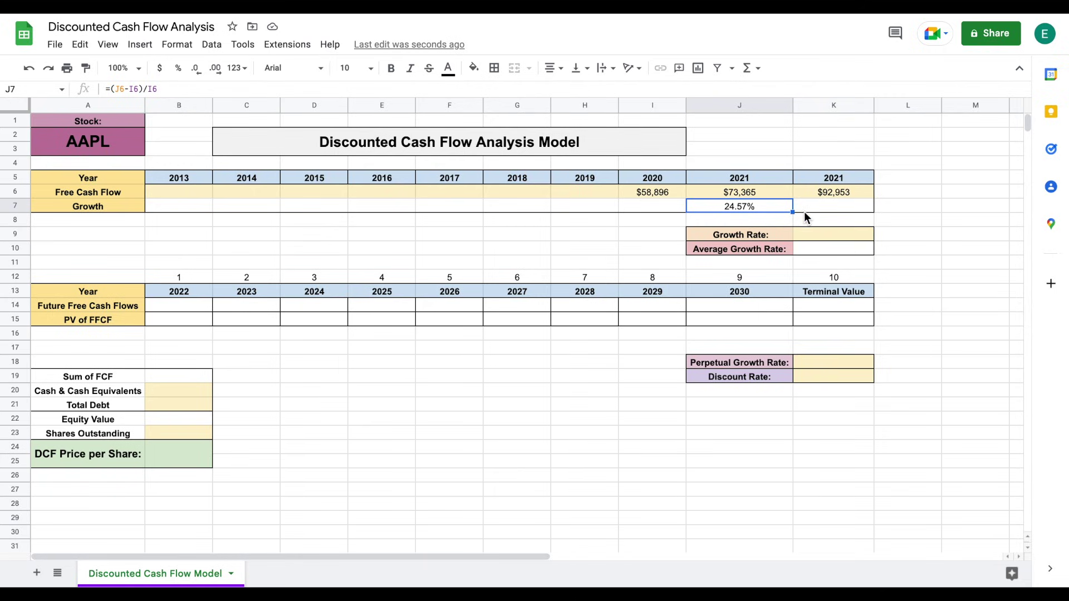
left_click_drag(793, 211, 857, 210)
left_click(918, 196)
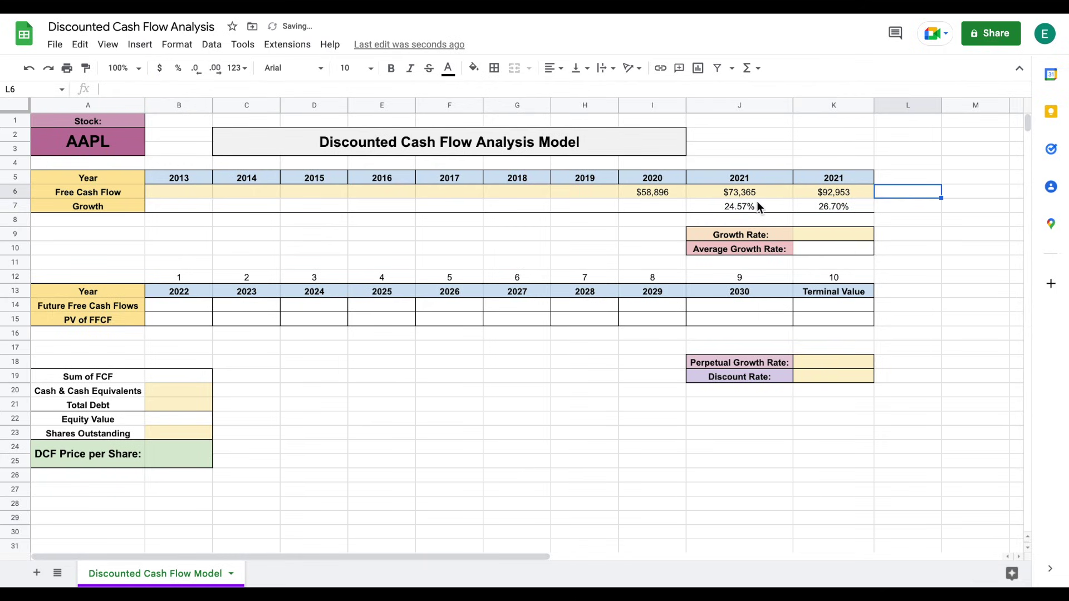
Step: Calculate the Average Growth Rate in K10 as the average of the Growth row, B7:K7
left_click_drag(755, 204, 827, 206)
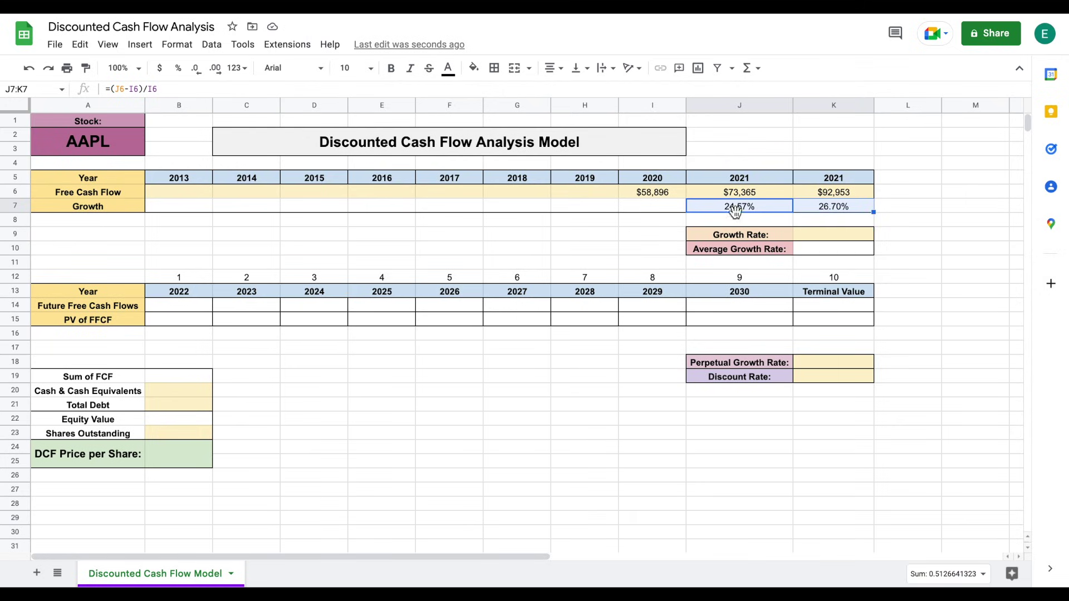
left_click_drag(159, 206, 840, 205)
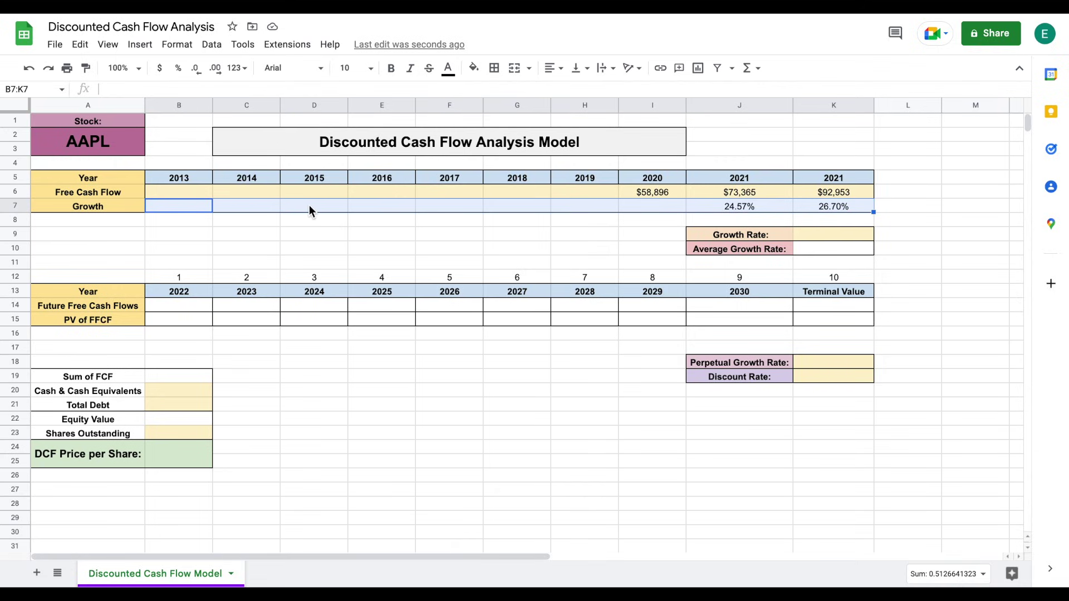
left_click(837, 250)
type("=")
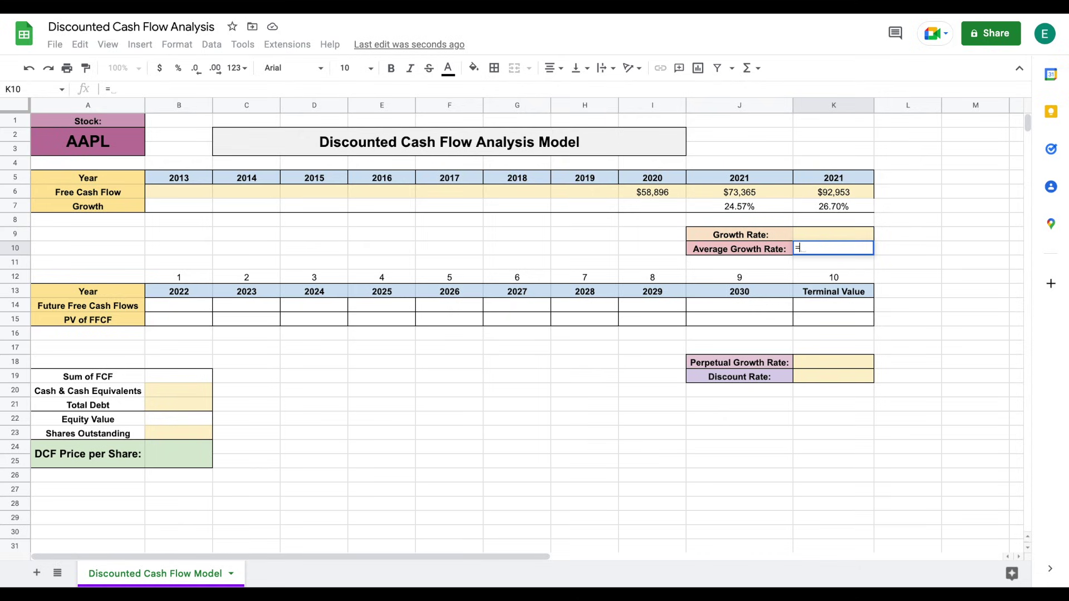
type("av")
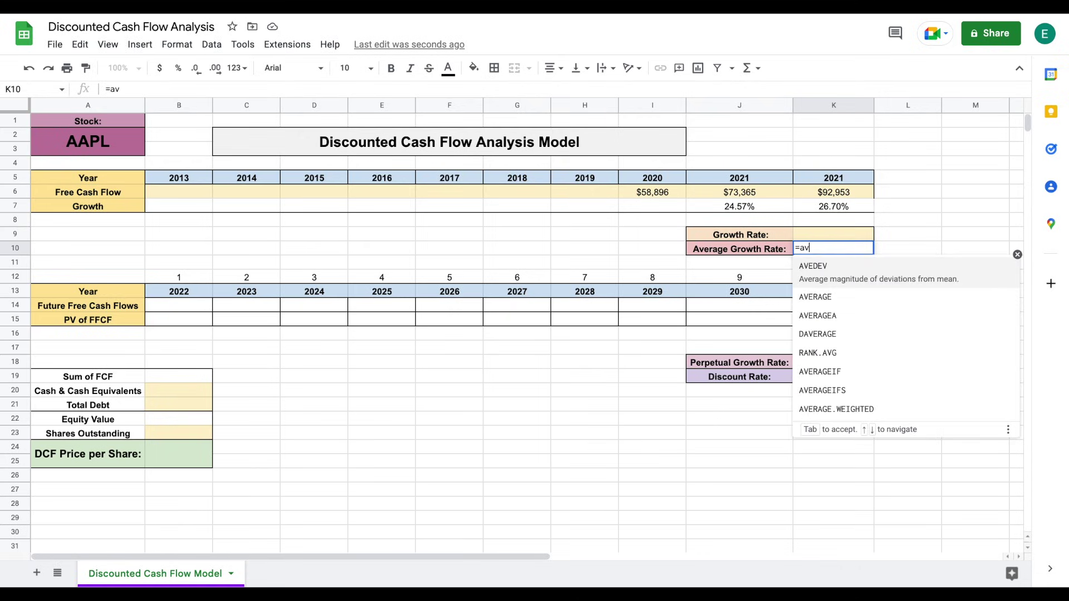
type("erage(")
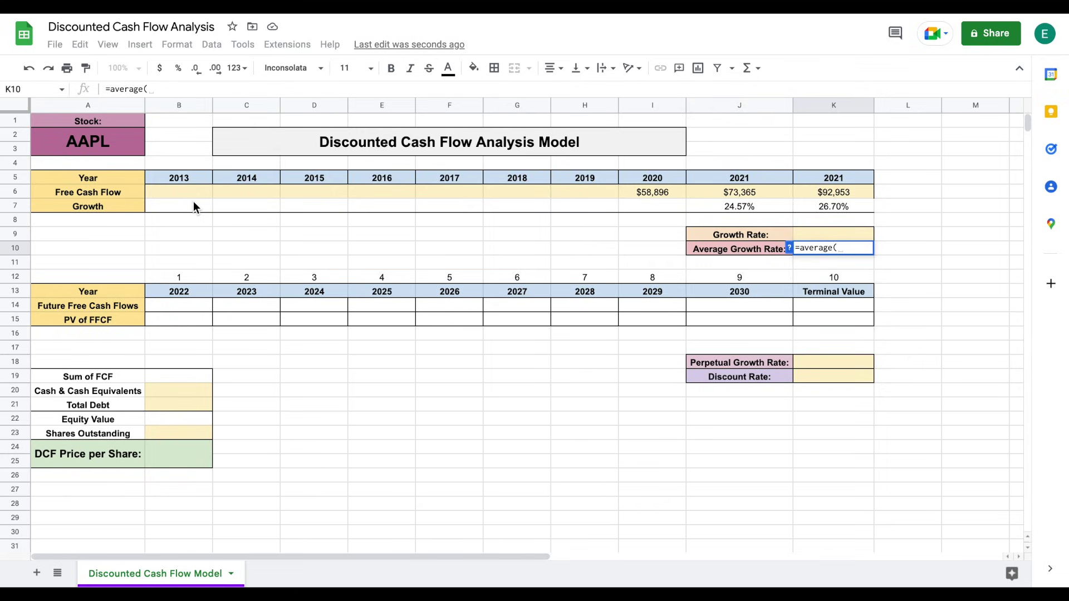
left_click_drag(194, 207, 836, 208)
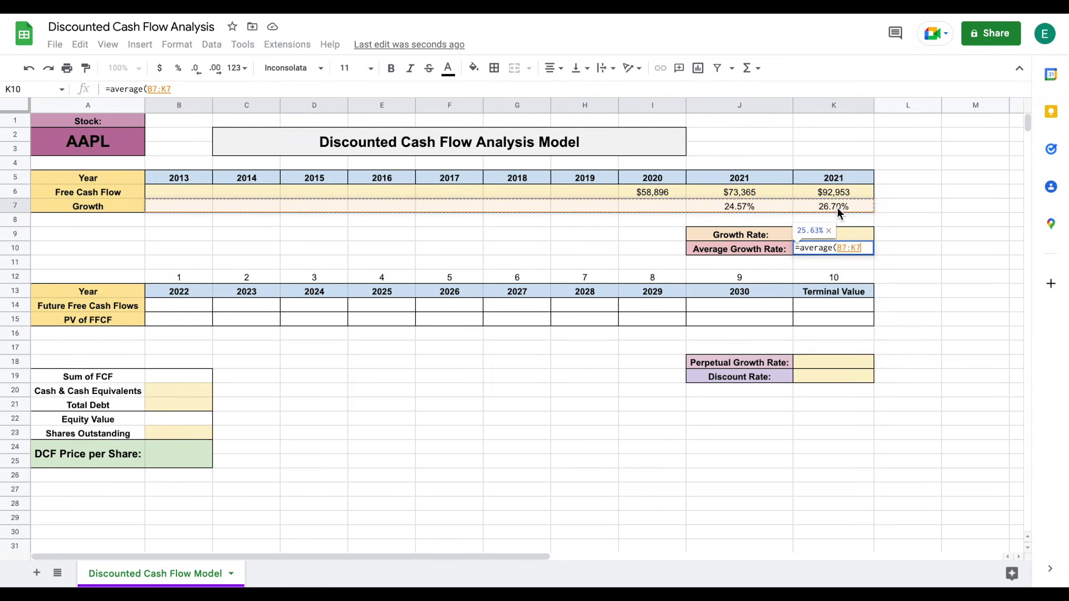
key("Return")
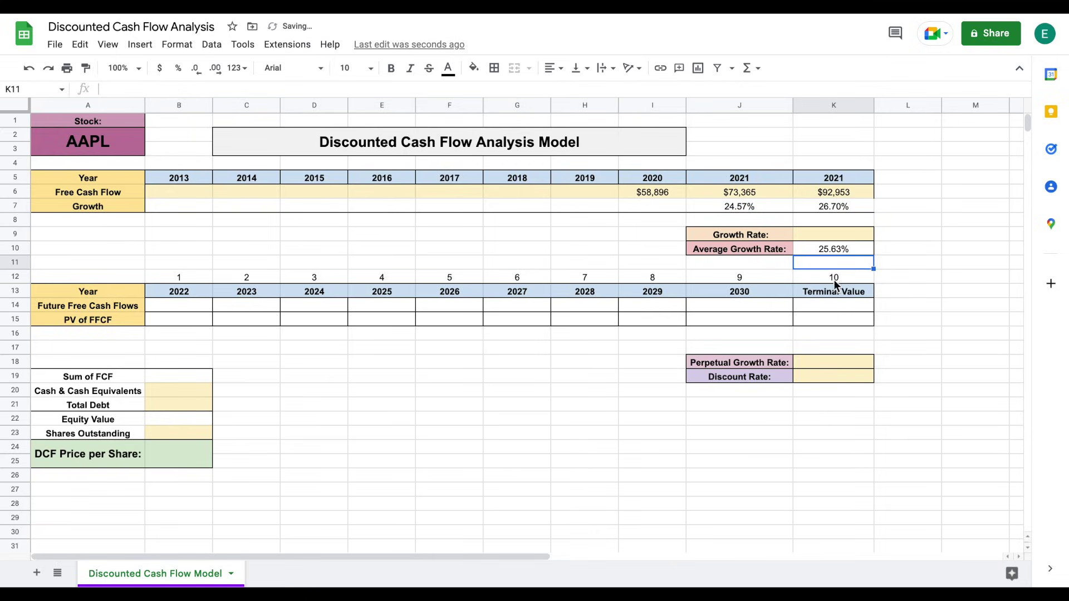
left_click(780, 249)
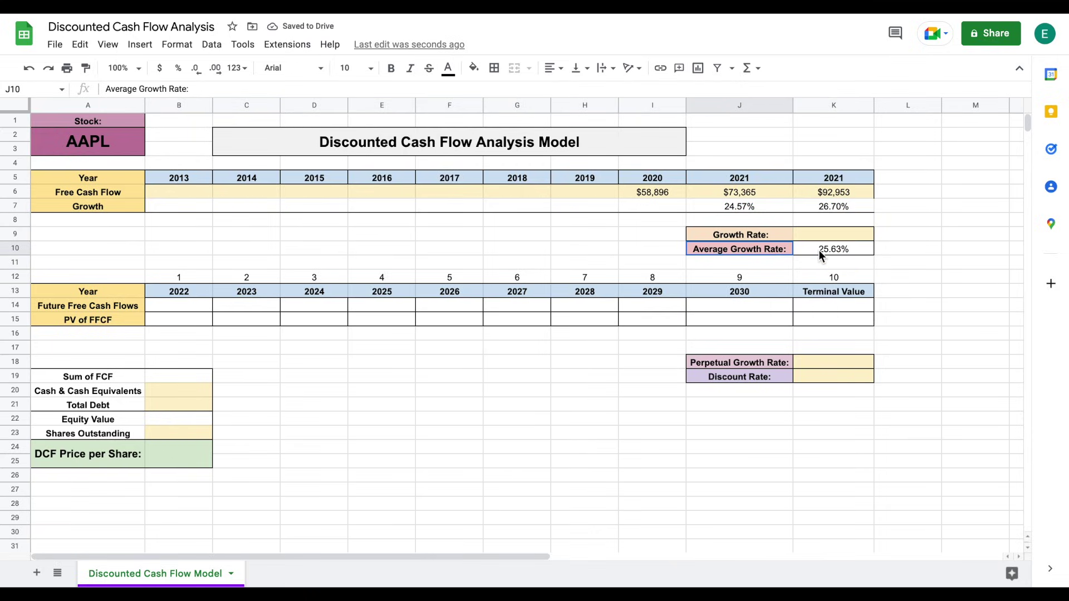
left_click(856, 247, "shift")
left_click(857, 248)
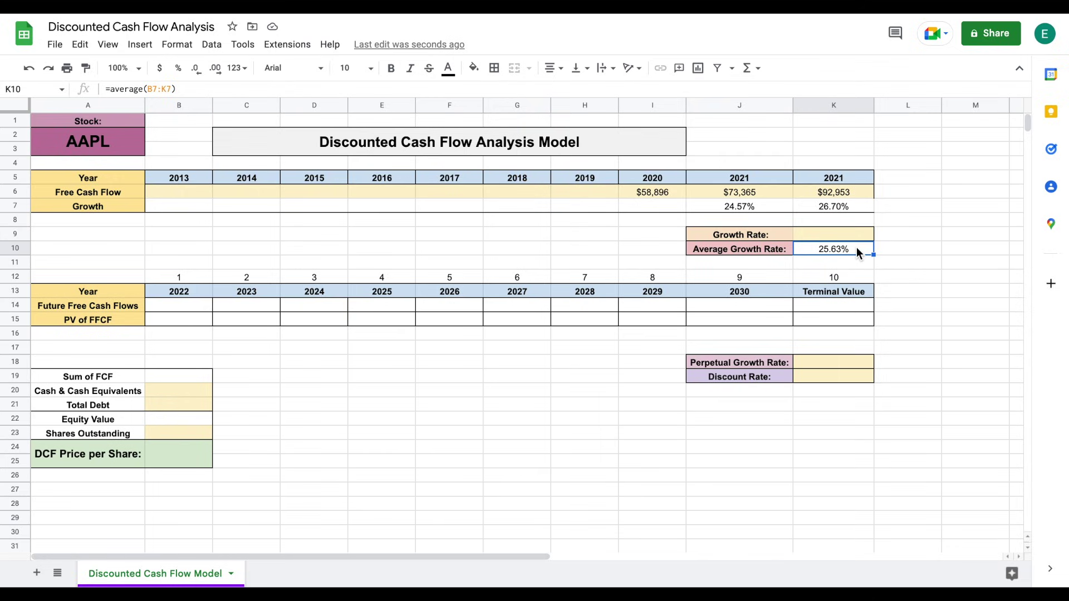
left_click_drag(792, 203, 798, 201)
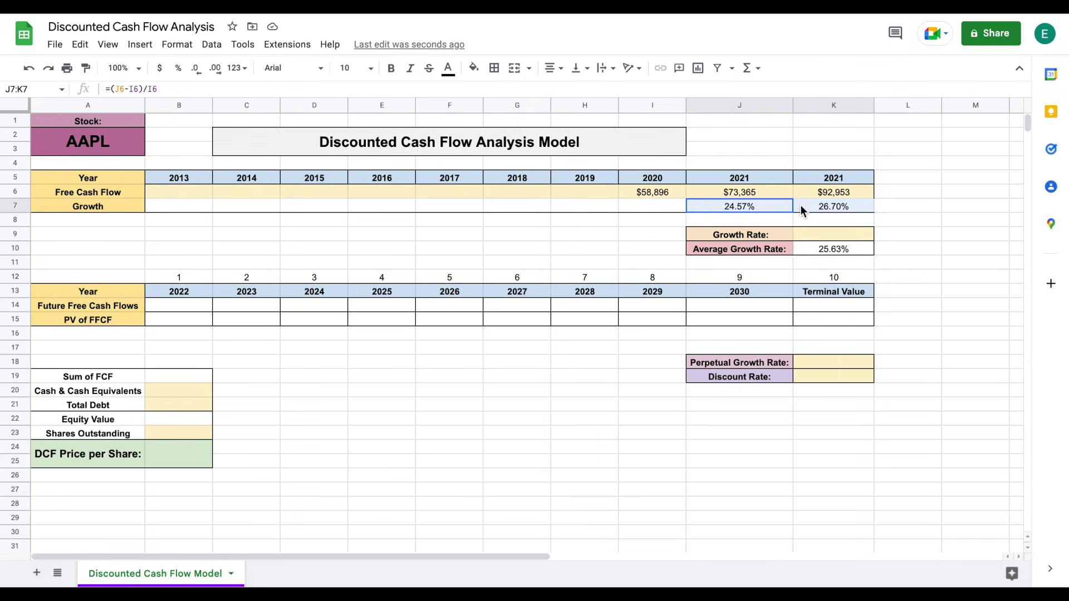
left_click(774, 248)
left_click(827, 251, "shift")
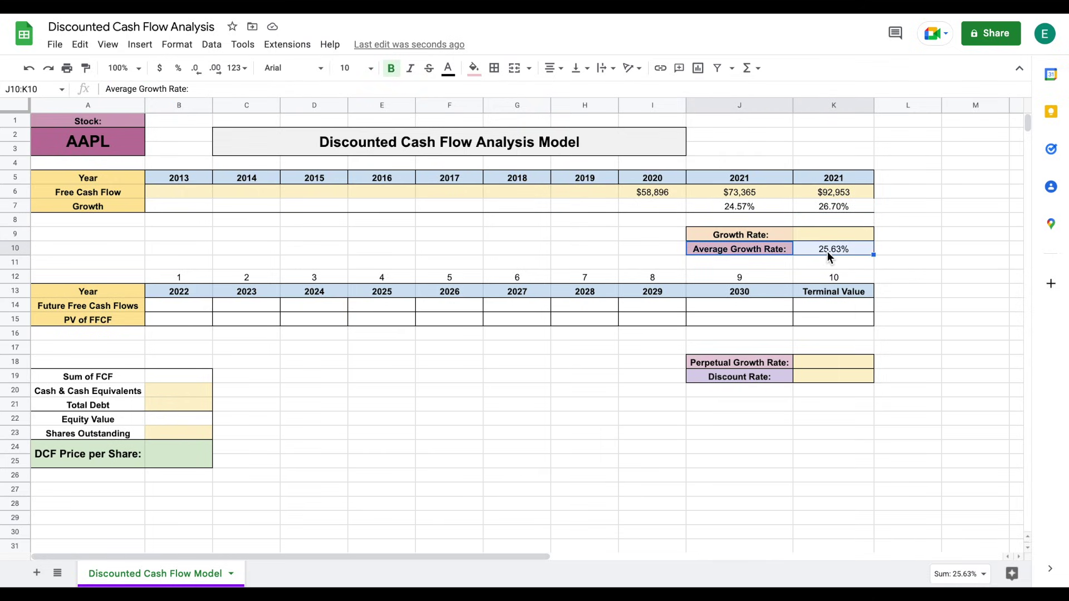
left_click(837, 251)
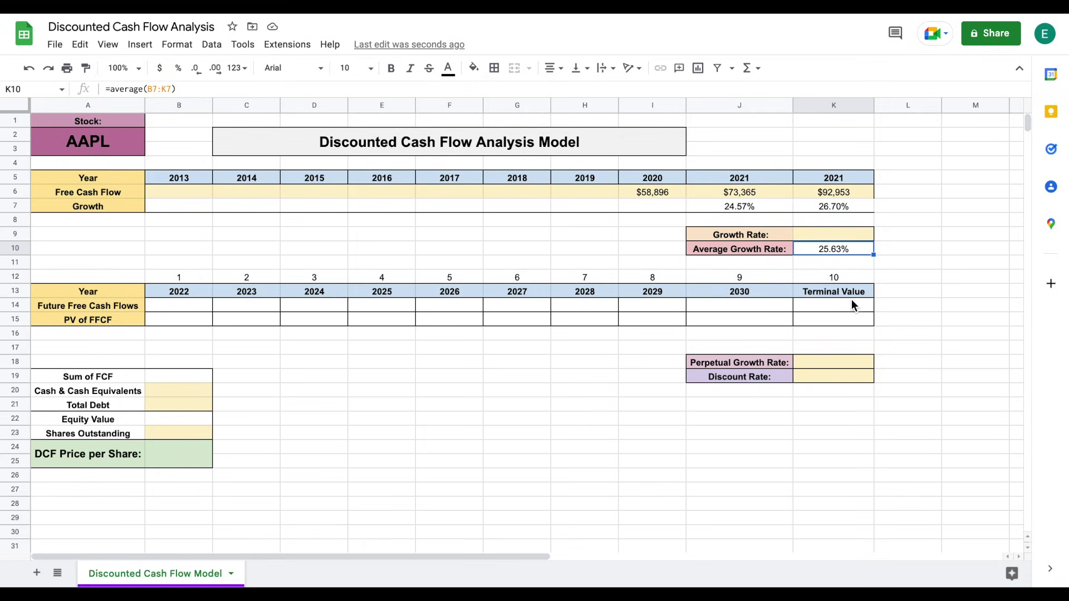
left_click(773, 251)
left_click(844, 247, "shift")
Step: Set the Growth Rate assumption in K9 to 15%
left_click(837, 238)
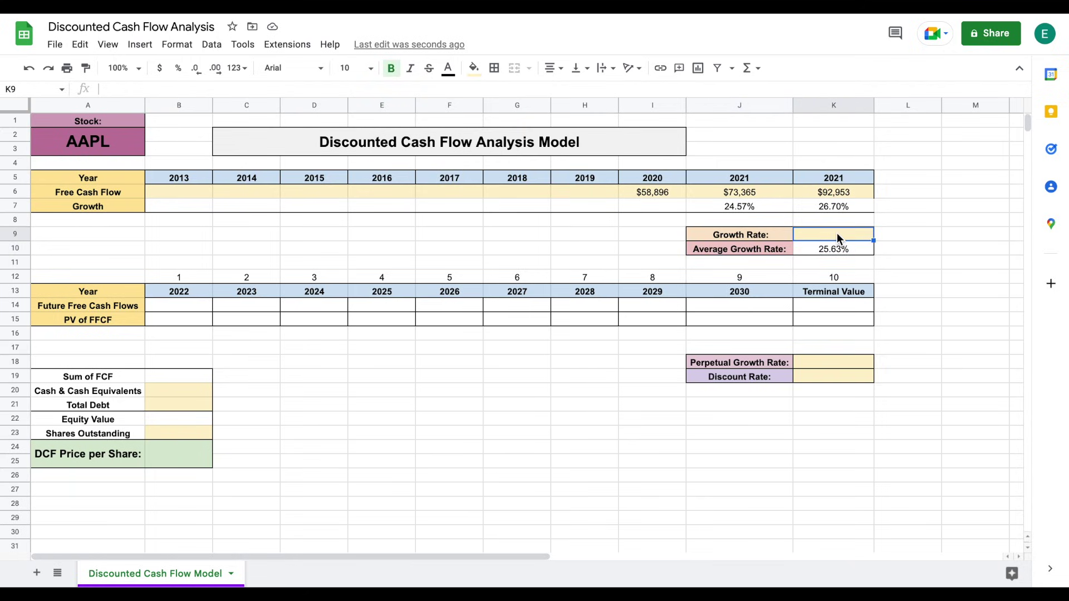
type("15")
key("Return")
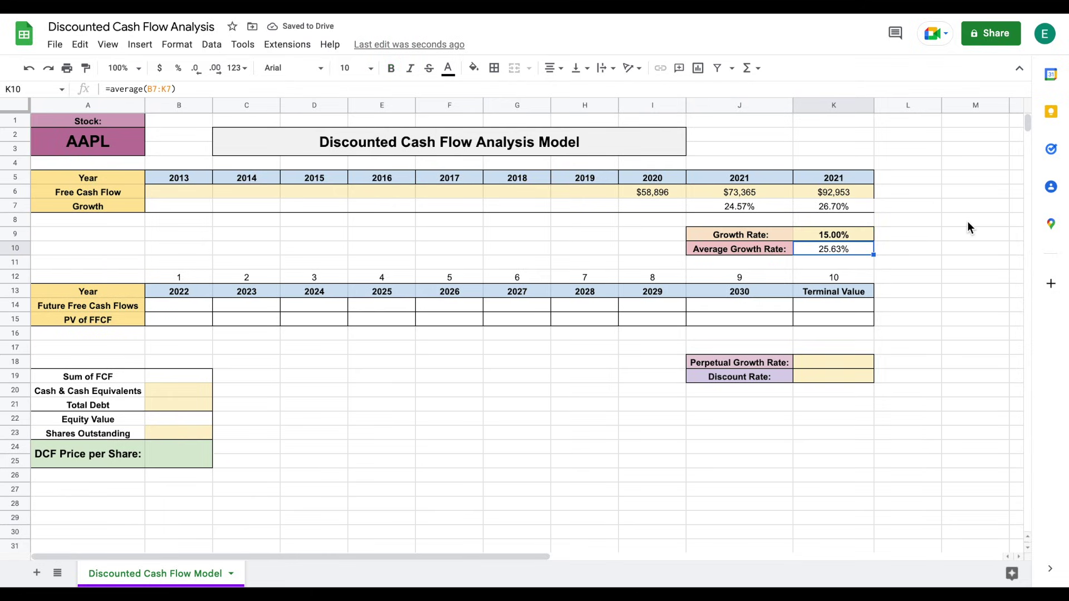
left_click(968, 222)
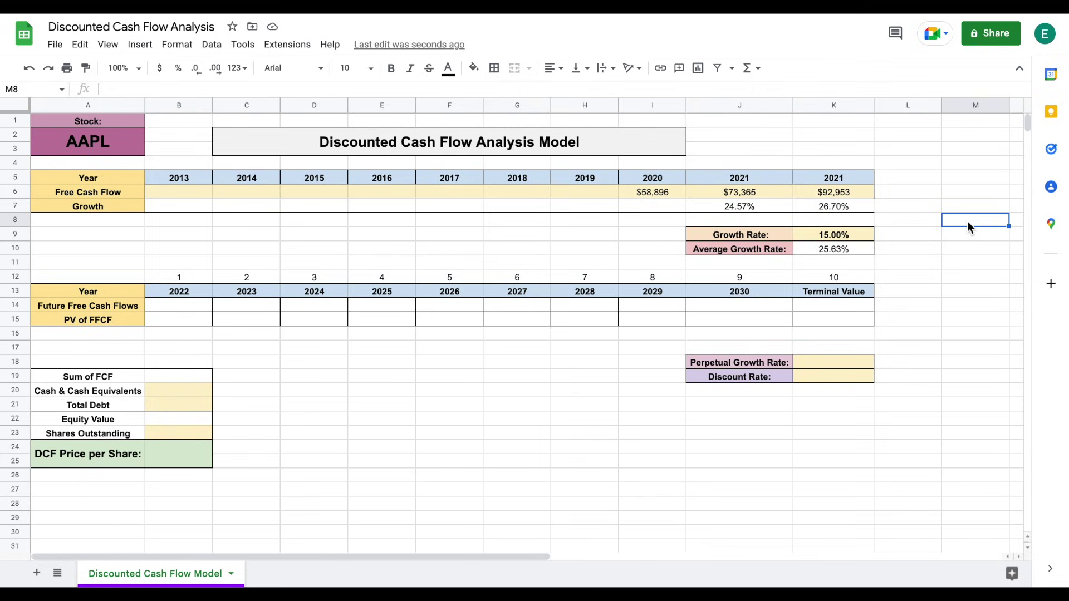
left_click_drag(758, 235, 810, 235)
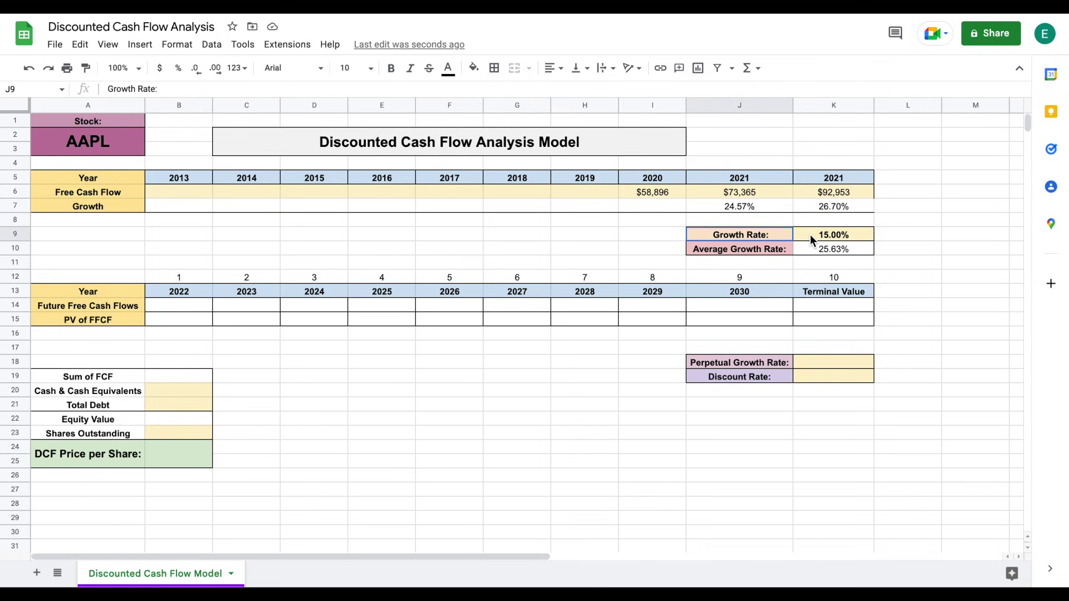
Step: Project the 2022 future free cash flow in B14 with the formula =K6*(1+K9)
left_click(184, 309)
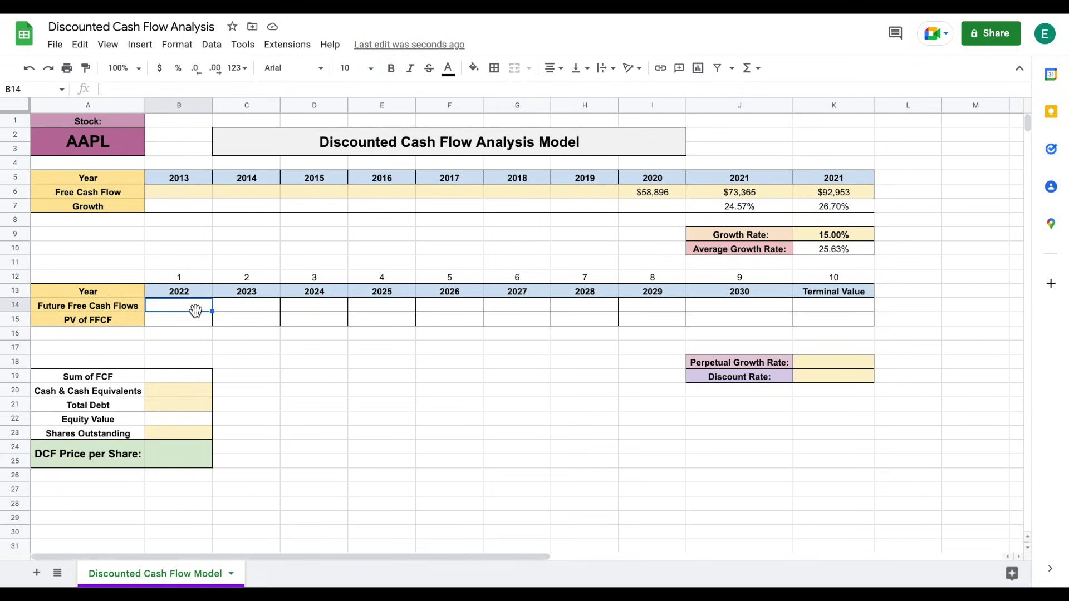
type("=")
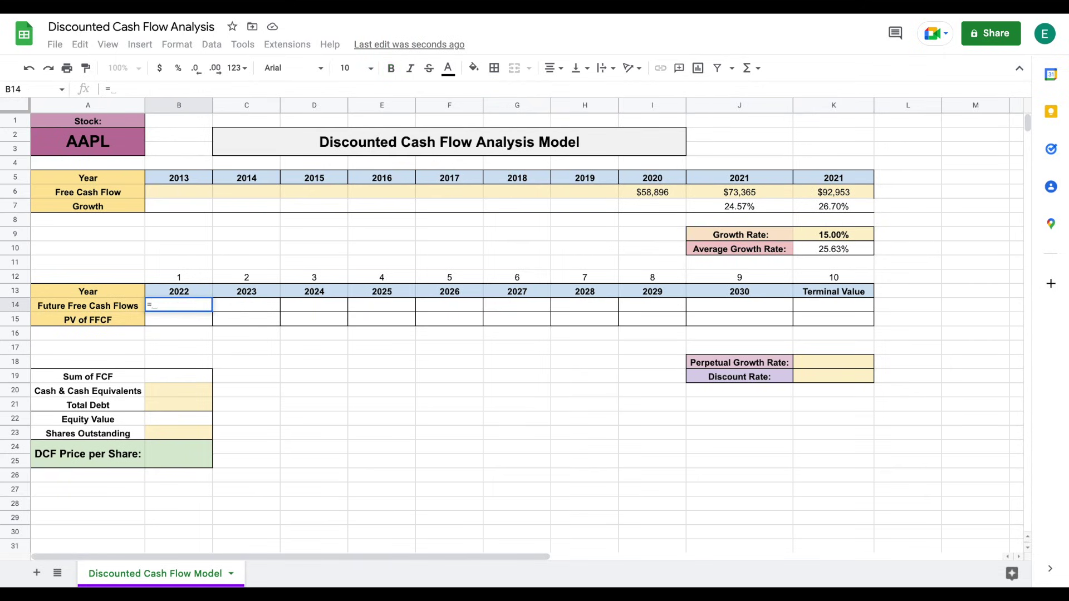
left_click(849, 192)
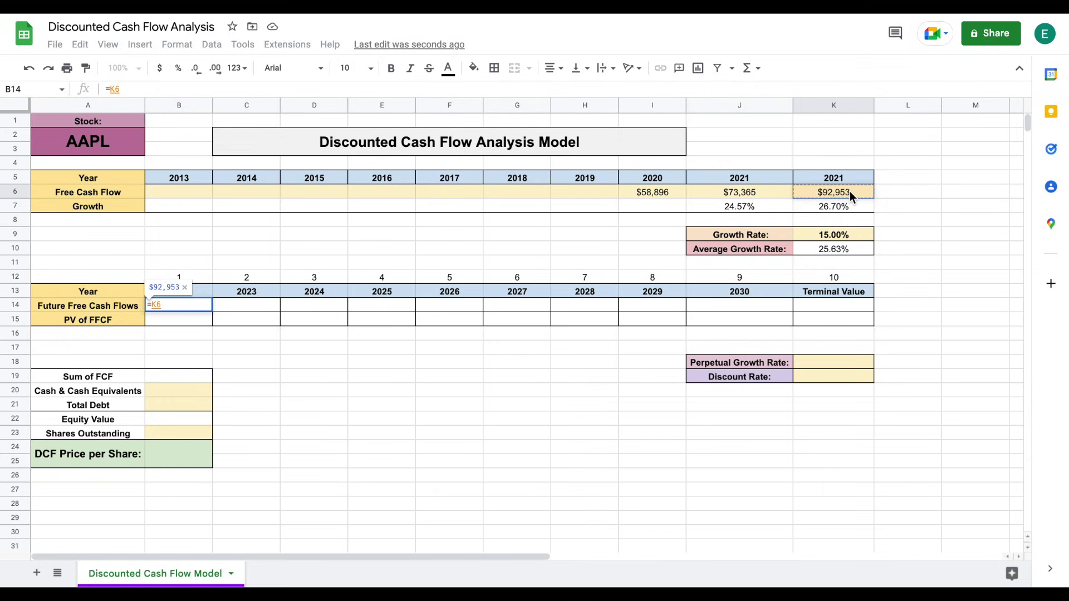
type("*(")
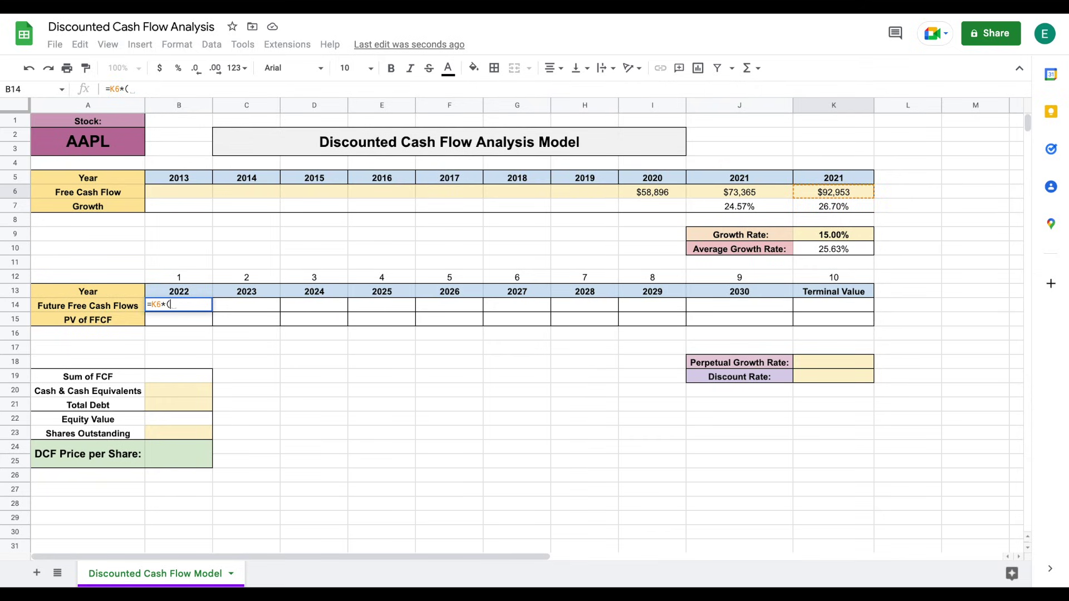
type("1+")
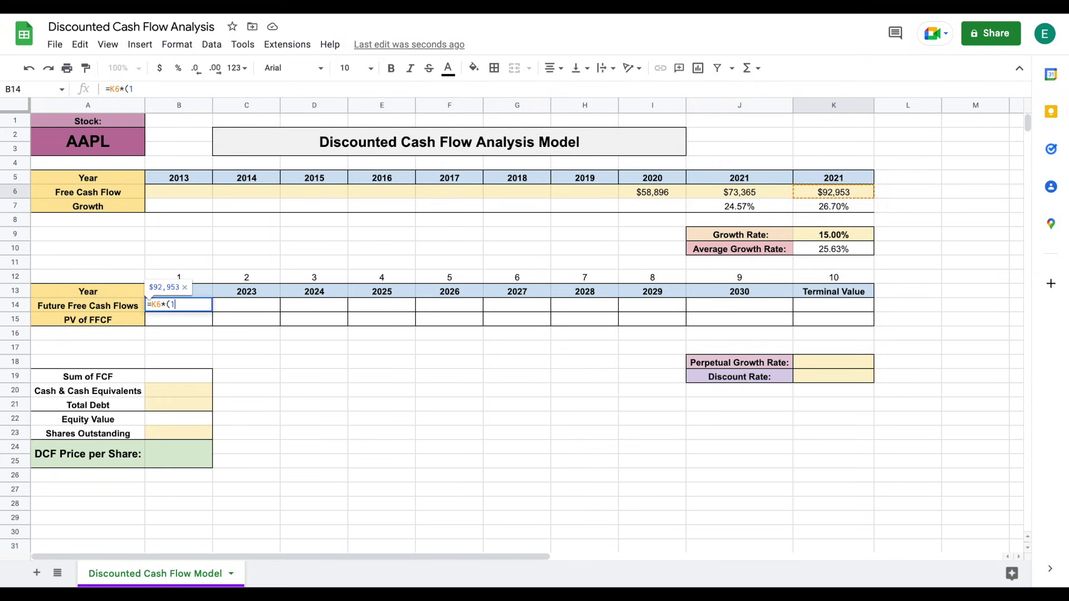
left_click(838, 235)
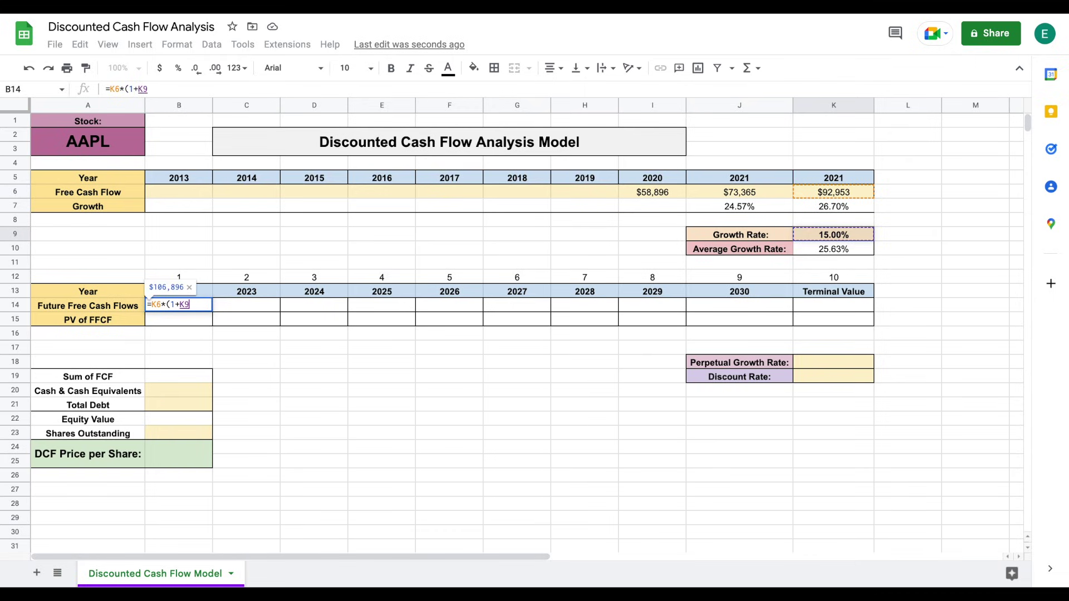
type(")")
key("Return")
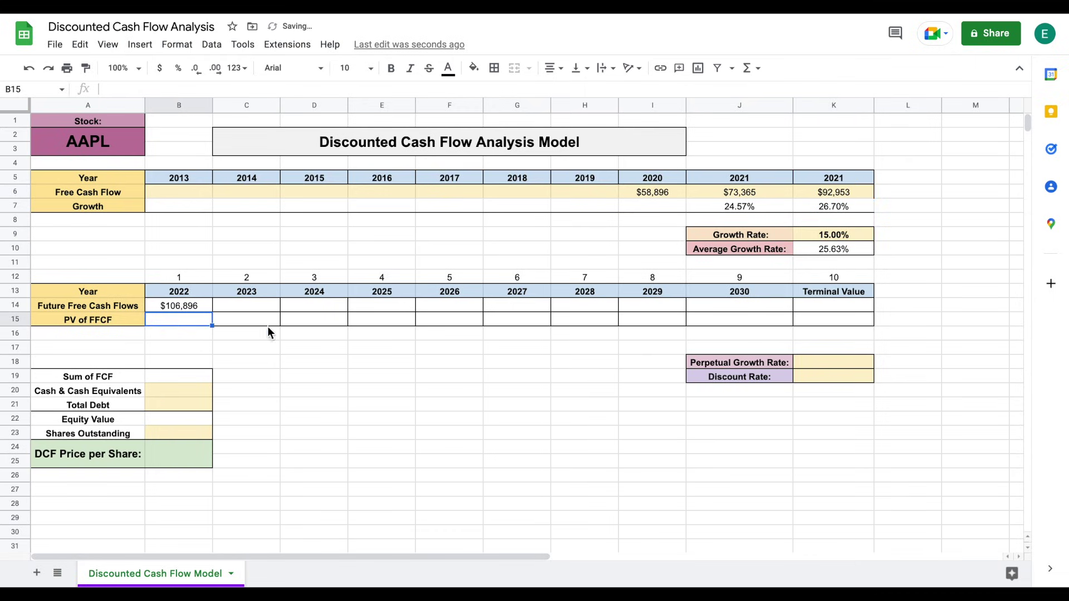
Step: Project the 2023 future free cash flow in C14 with the formula =B14*(1+K9)
left_click(200, 306)
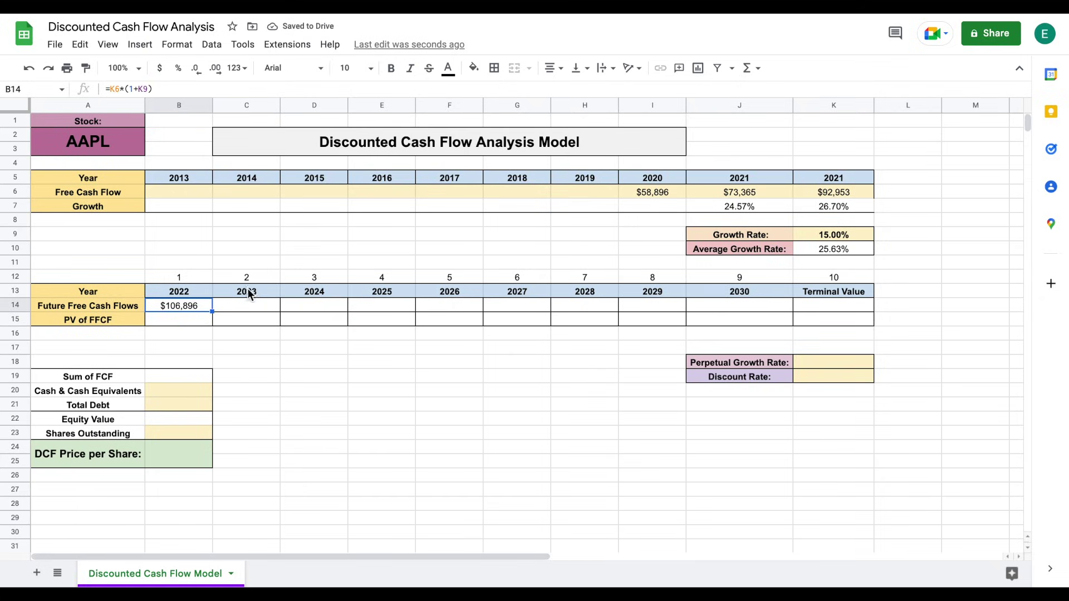
left_click_drag(263, 302, 711, 308)
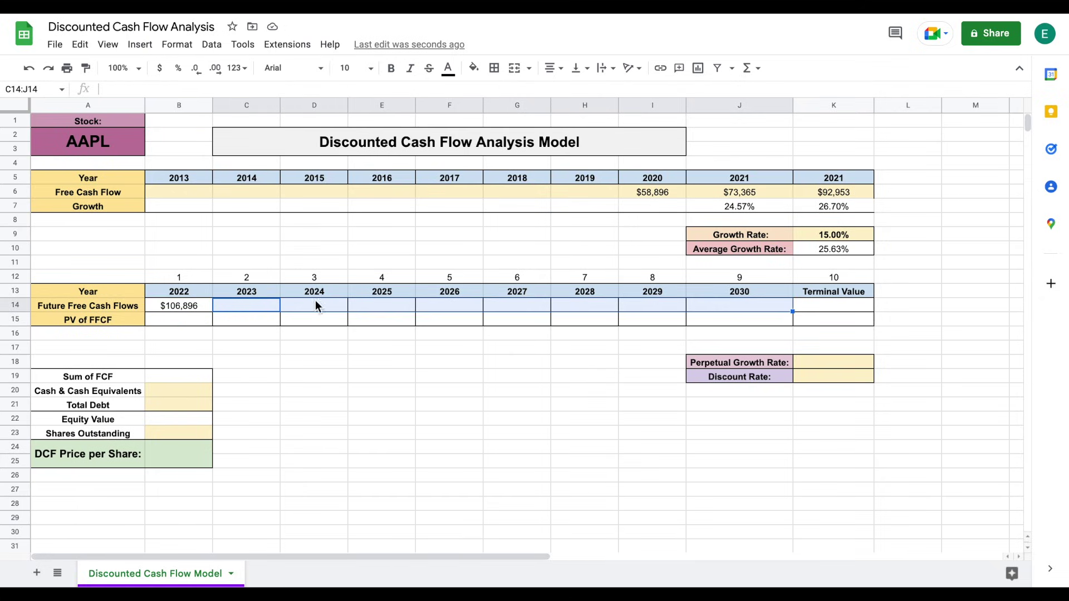
left_click(252, 302)
type("=")
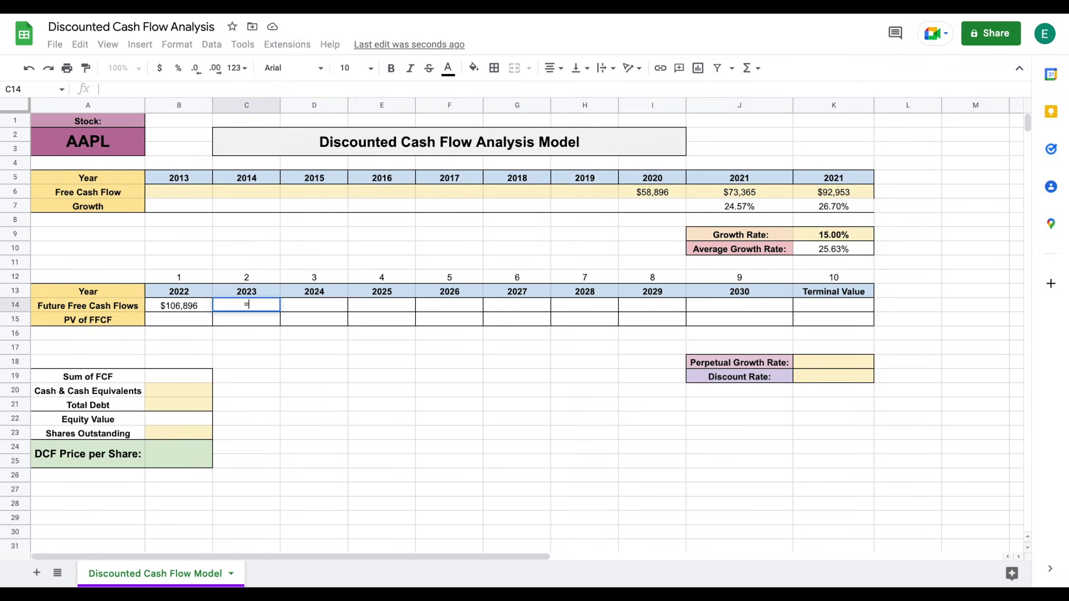
left_click(189, 305)
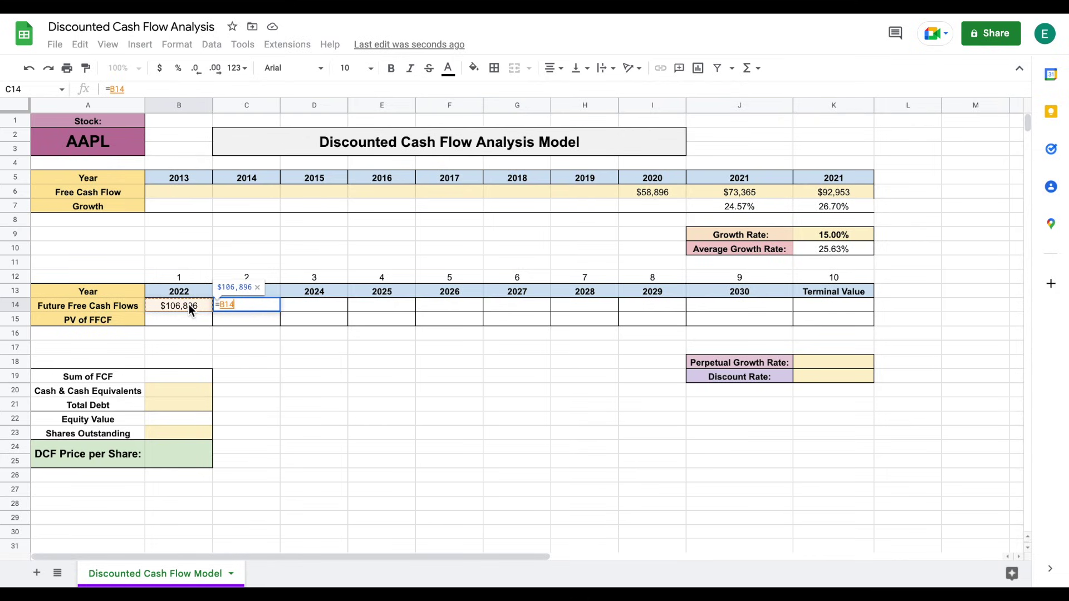
type("*(")
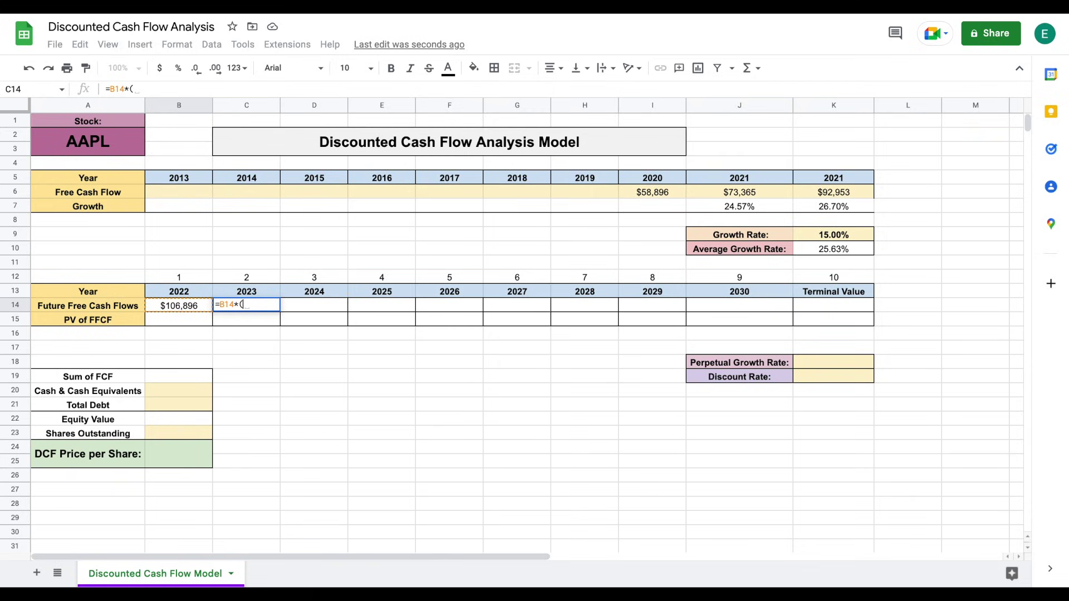
type("1+")
left_click(836, 232)
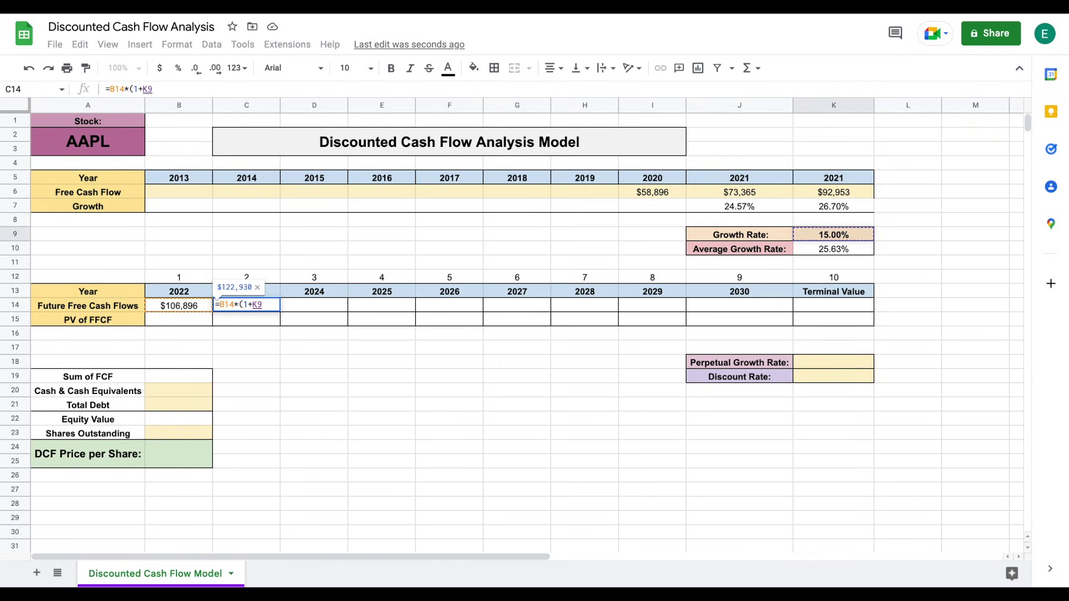
type(")")
key("Return")
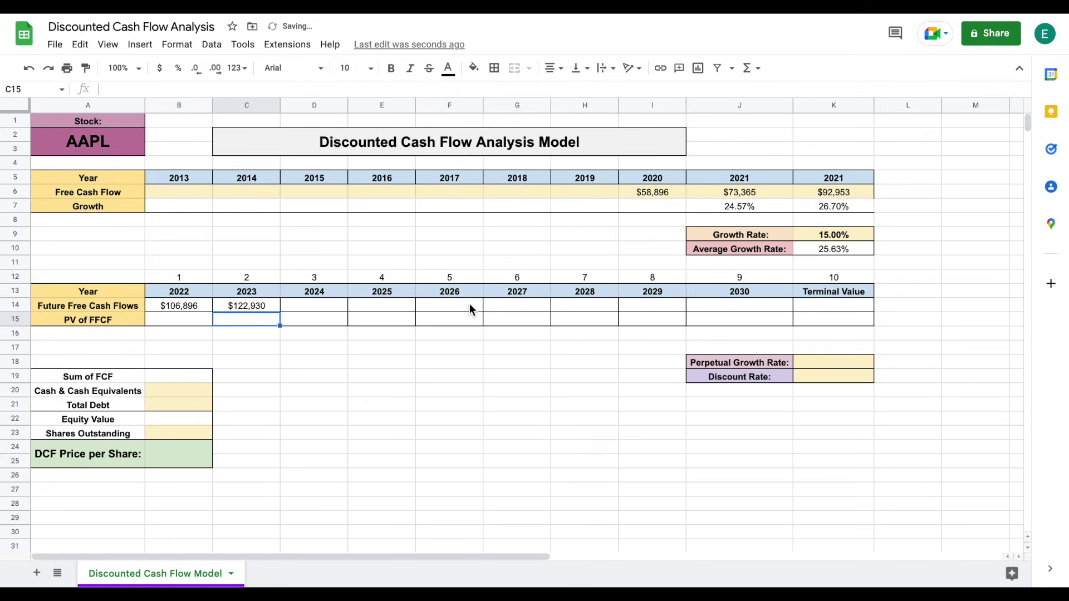
Step: Make the growth rate reference in C14 absolute as $K$9 and extend the formula through J14 for 2030
left_click(260, 308)
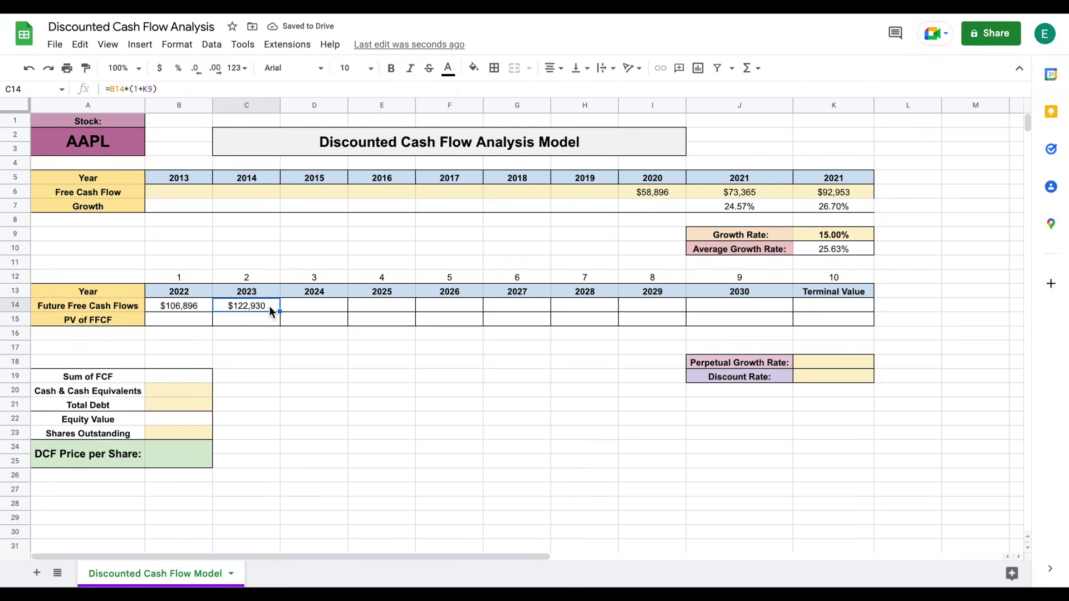
left_click(148, 89)
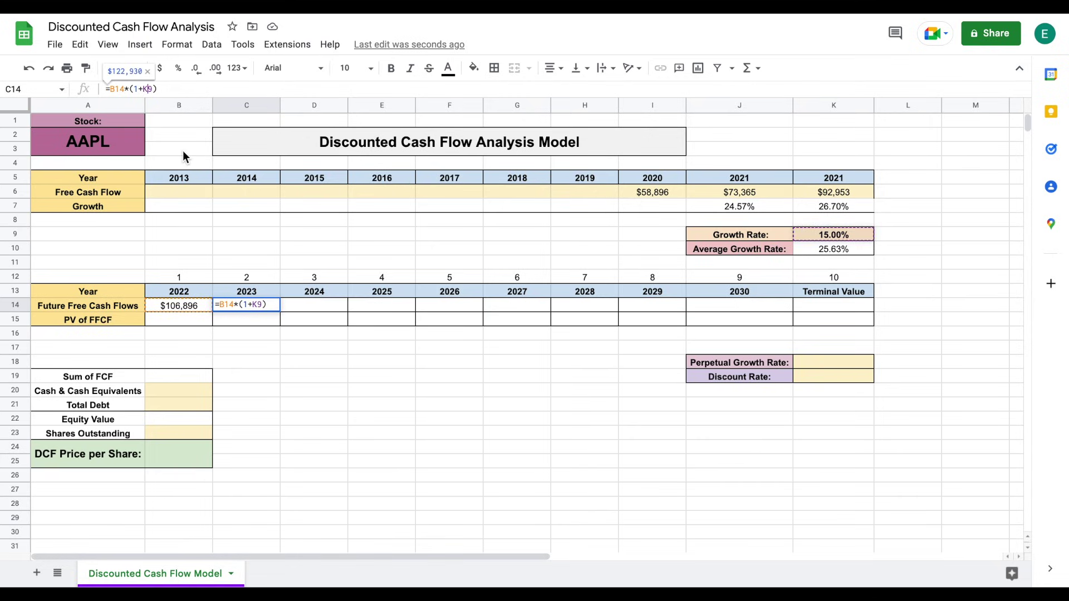
type("$K$")
key("Return")
left_click(269, 306)
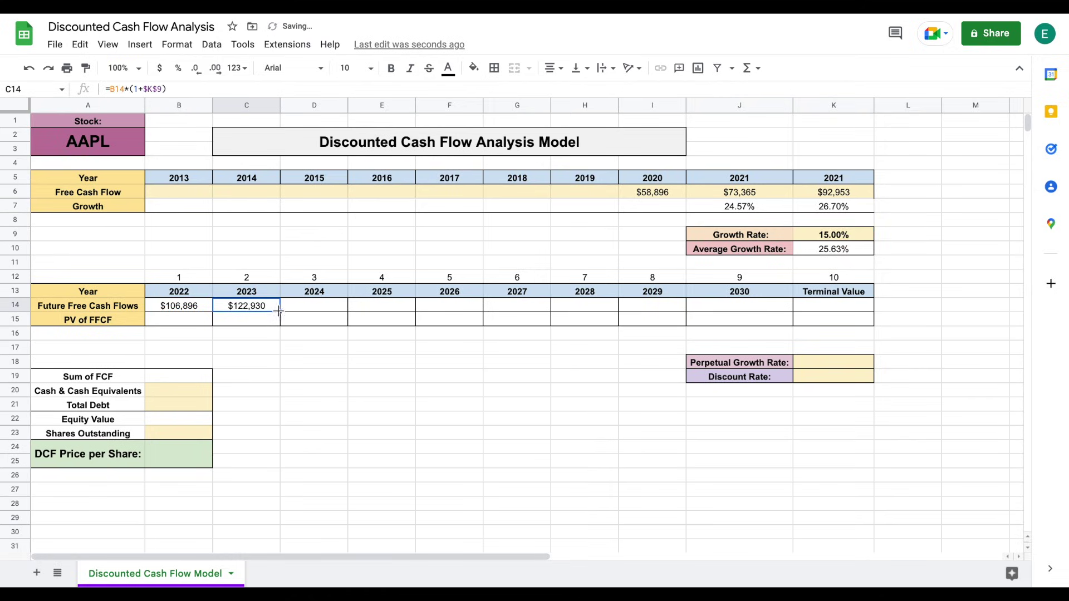
left_click_drag(280, 311, 730, 307)
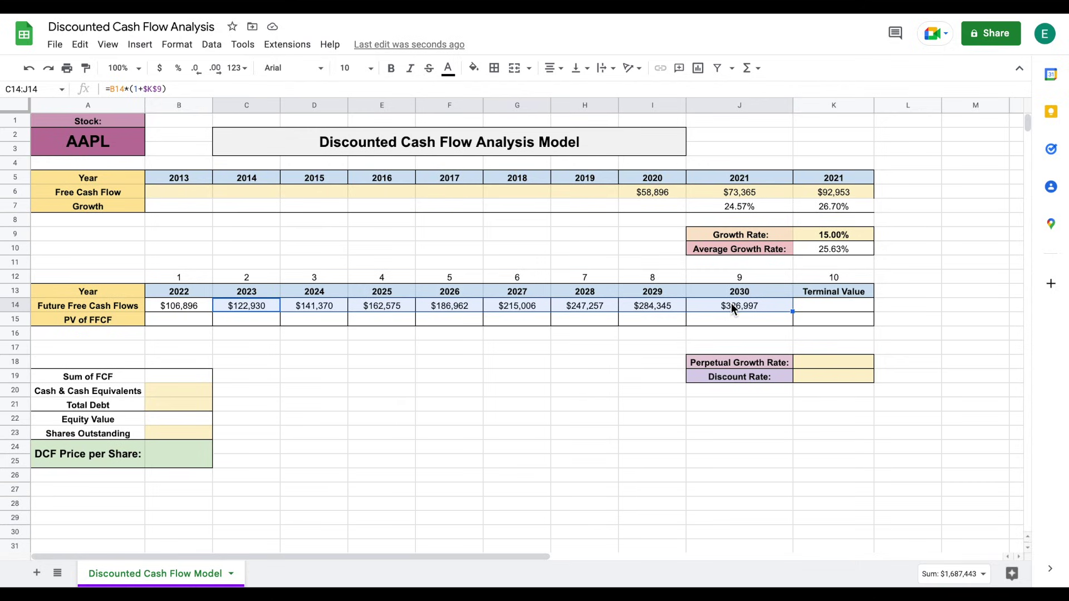
left_click(846, 312)
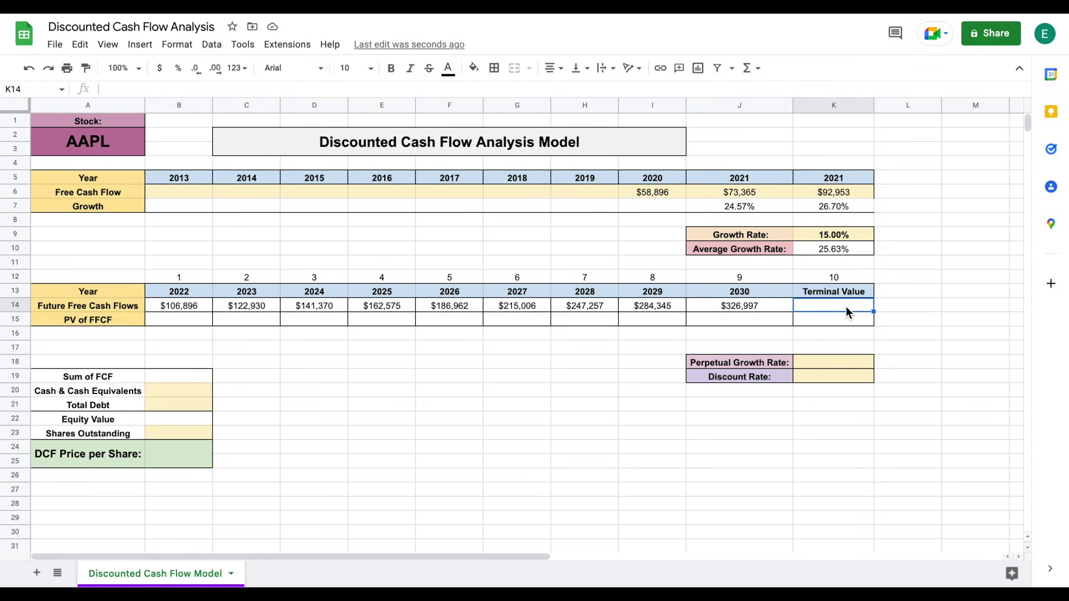
left_click(753, 309)
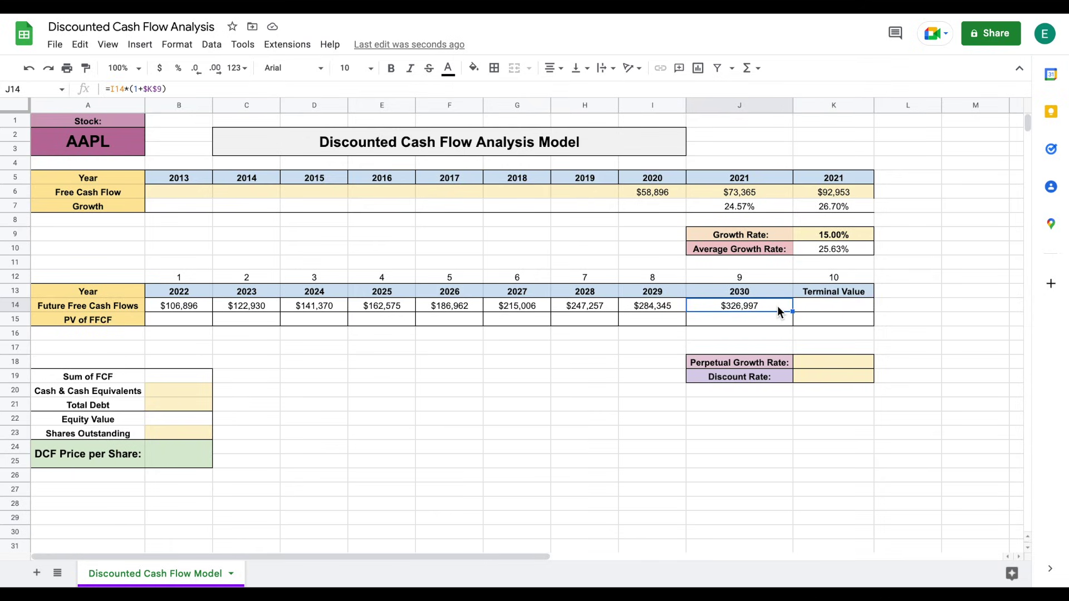
left_click(837, 312)
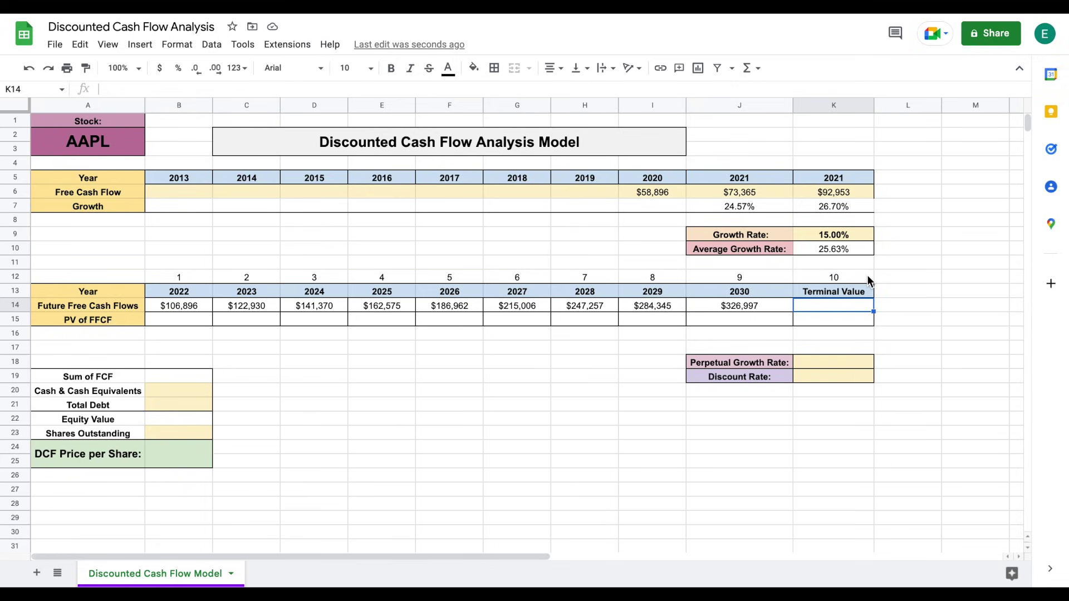
left_click_drag(766, 359, 827, 359)
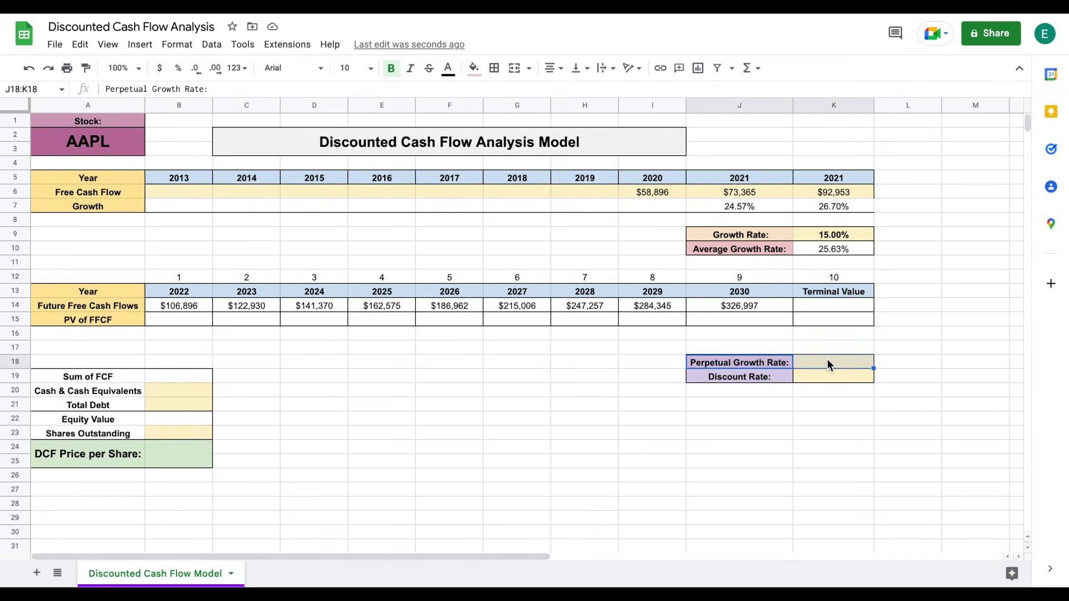
left_click_drag(763, 380, 831, 377)
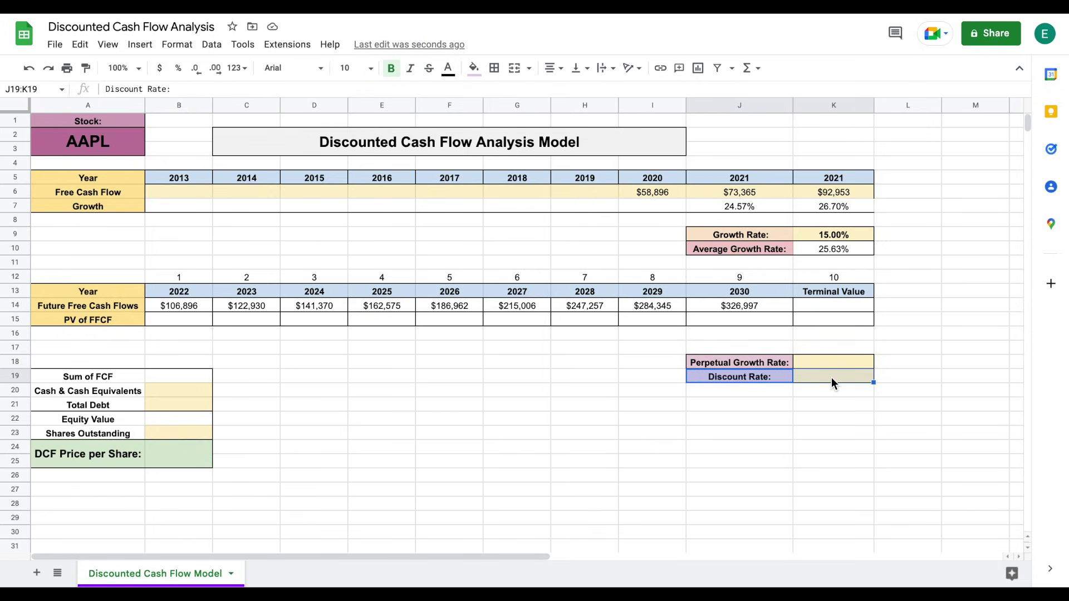
Step: Set the Perpetual Growth Rate in K18 to 2.5%
left_click(830, 360)
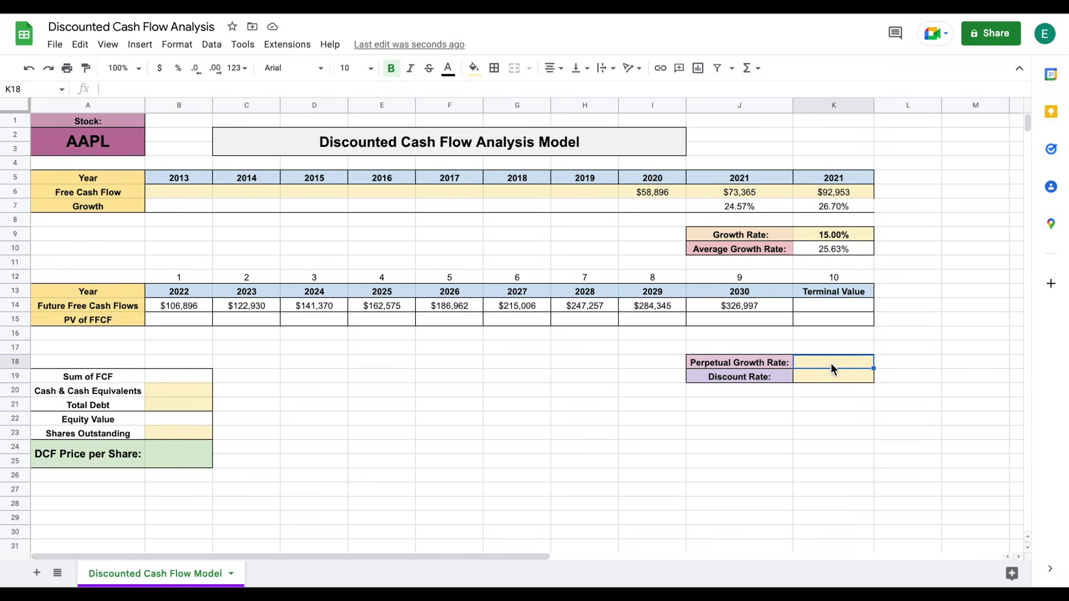
type("2.")
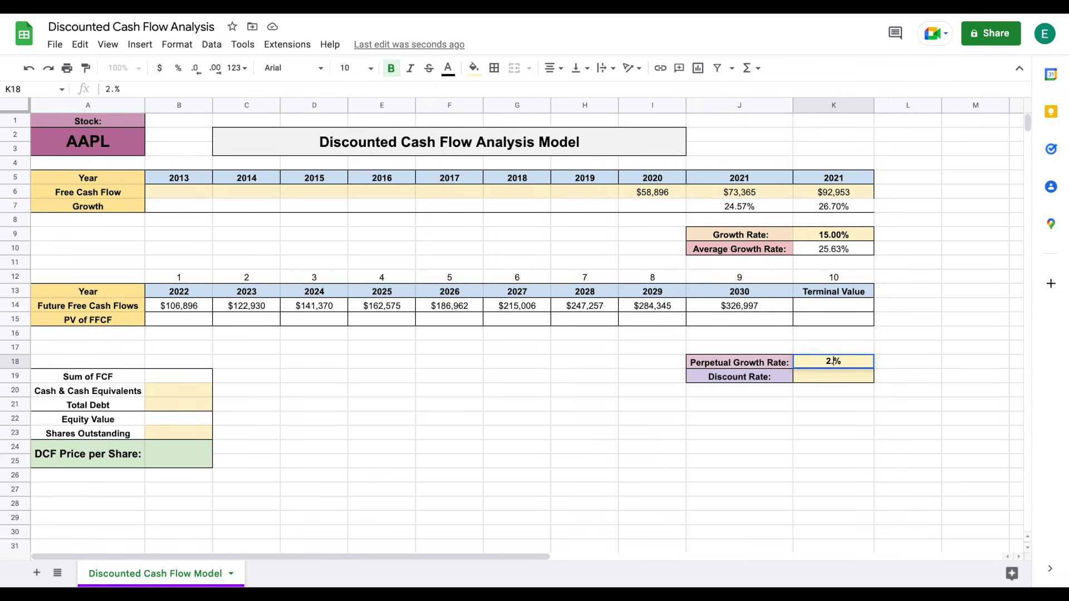
type("5")
key("Return")
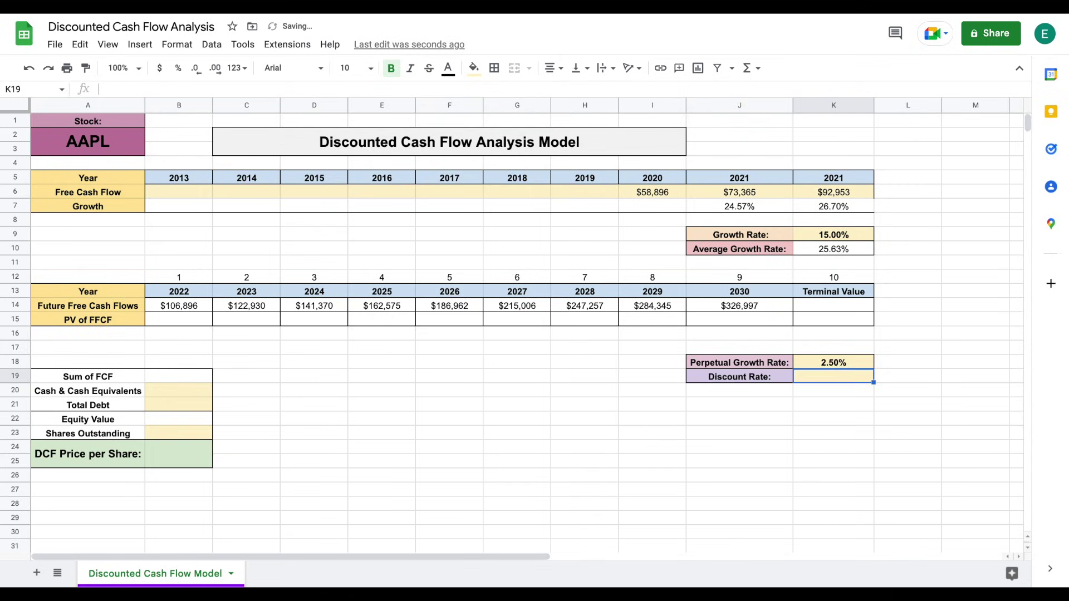
Step: Set the Discount Rate in K19 to 8%
left_click(765, 378)
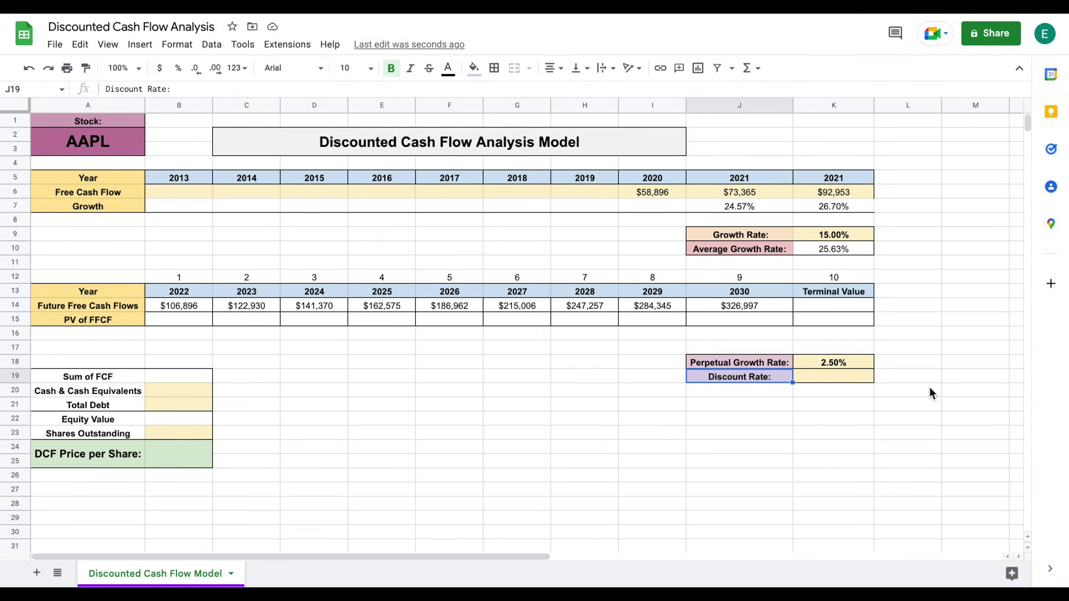
left_click(839, 378)
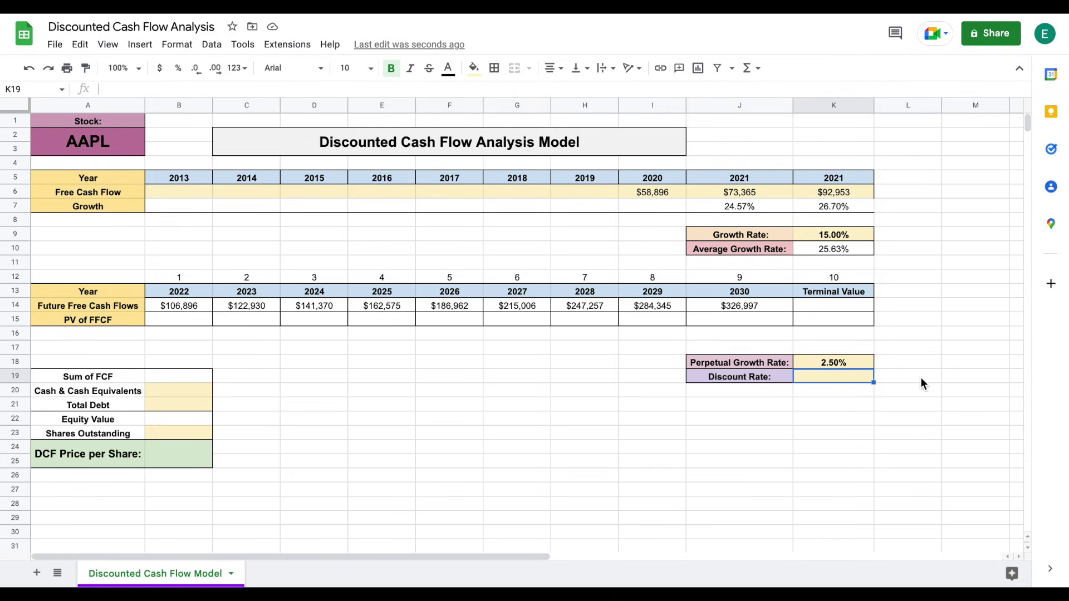
type("8%")
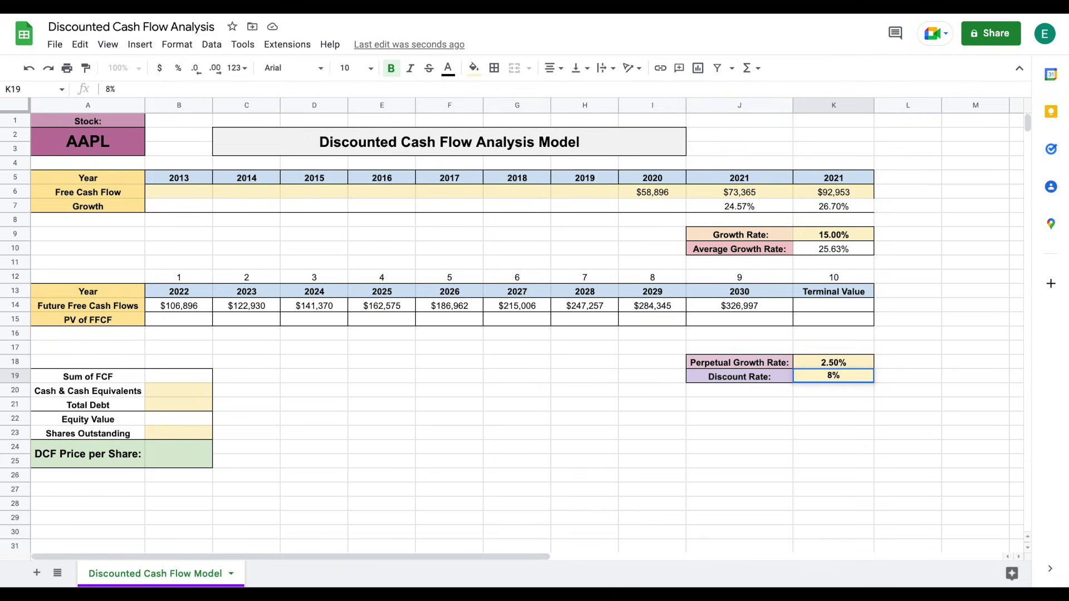
key("Return")
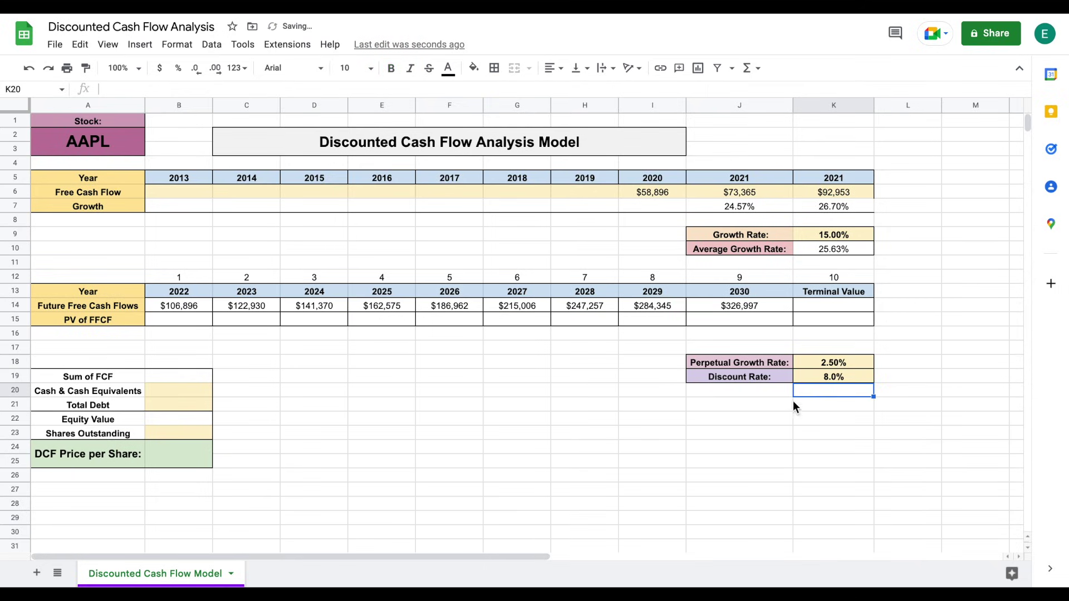
Step: Calculate the Terminal Value in K14 with the formula =J14*(1+K18)/(K19-K18), declining the suggested autofill for the cell below
left_click_drag(757, 360, 818, 374)
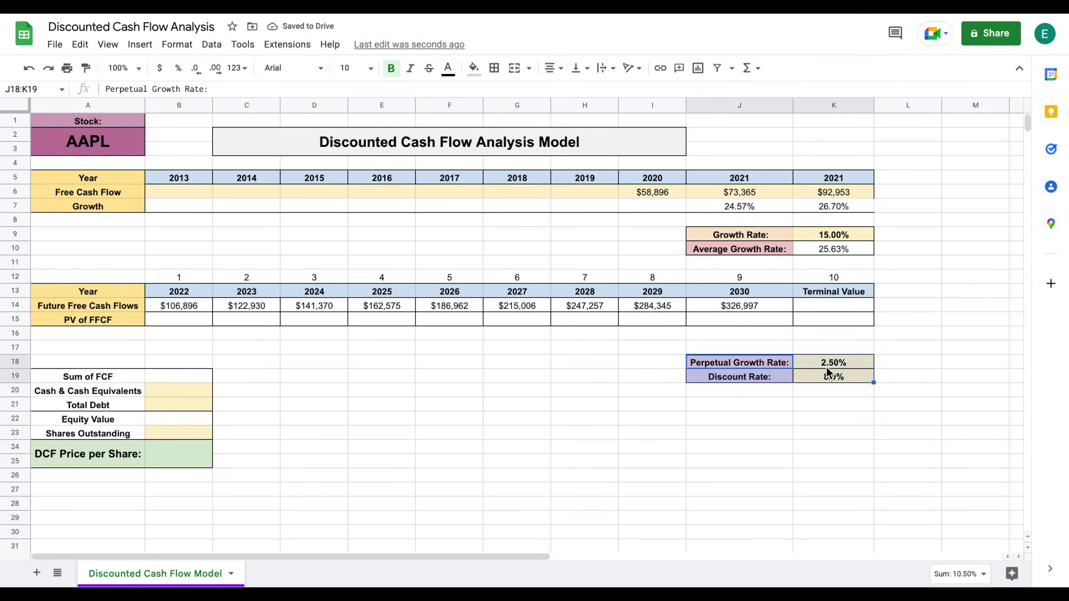
left_click(838, 304)
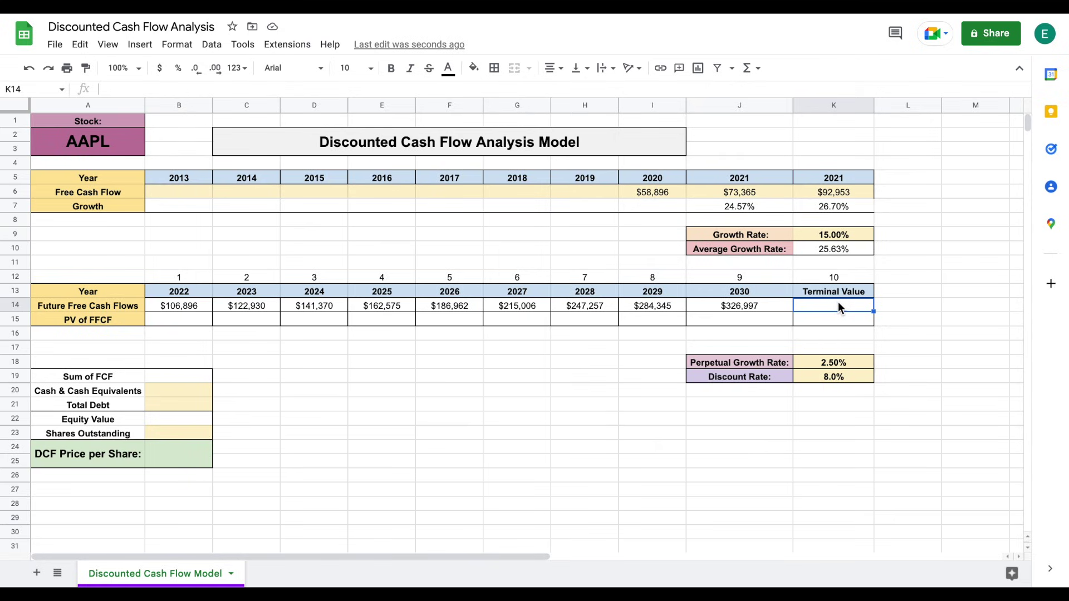
type("=")
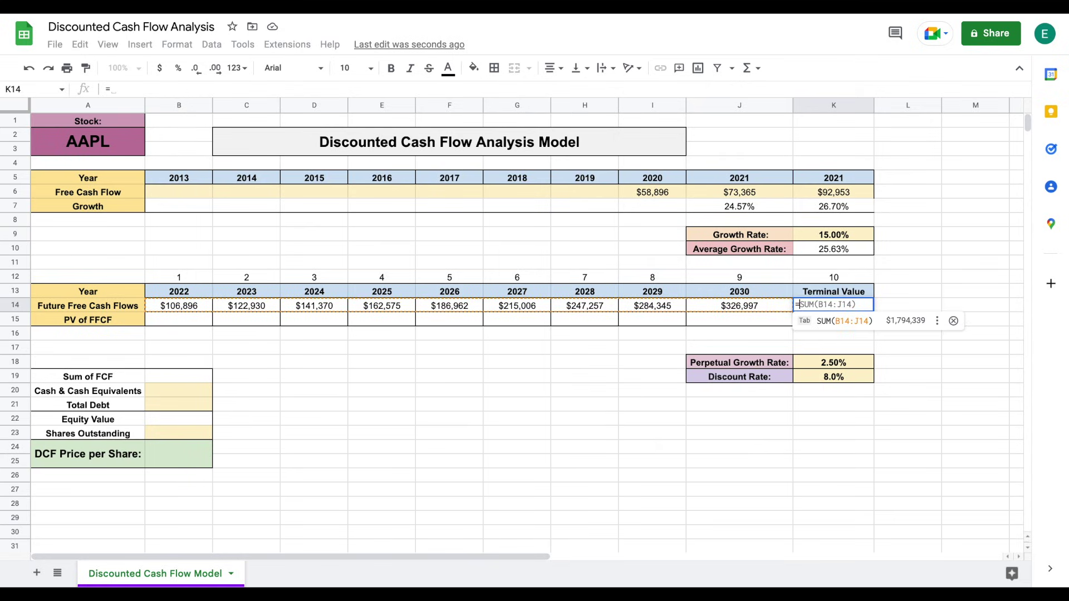
left_click(755, 305)
type("*(1+$K$9)")
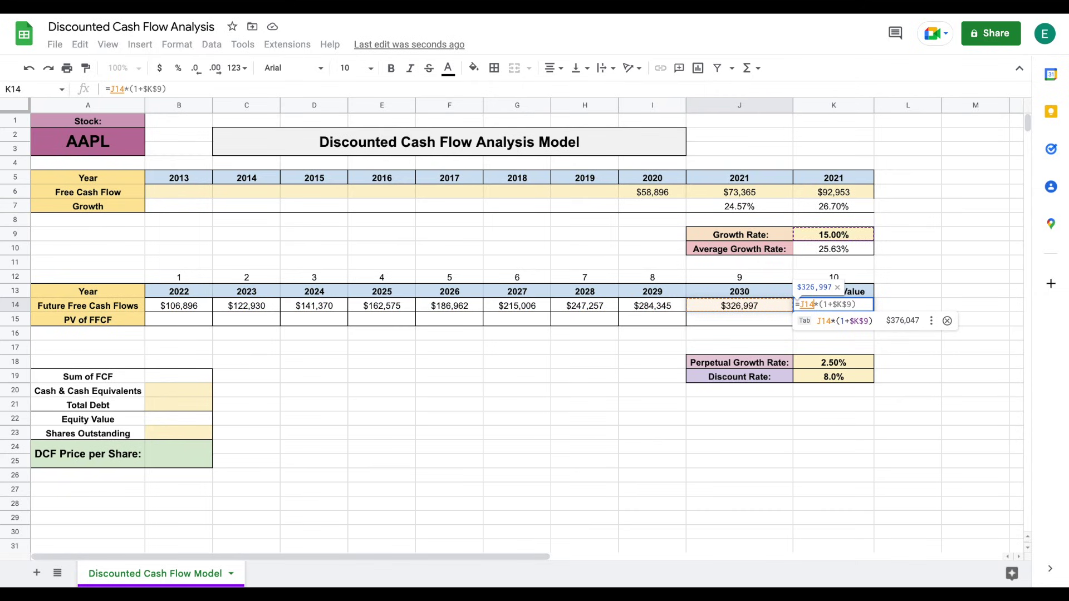
left_click(816, 305)
type("(")
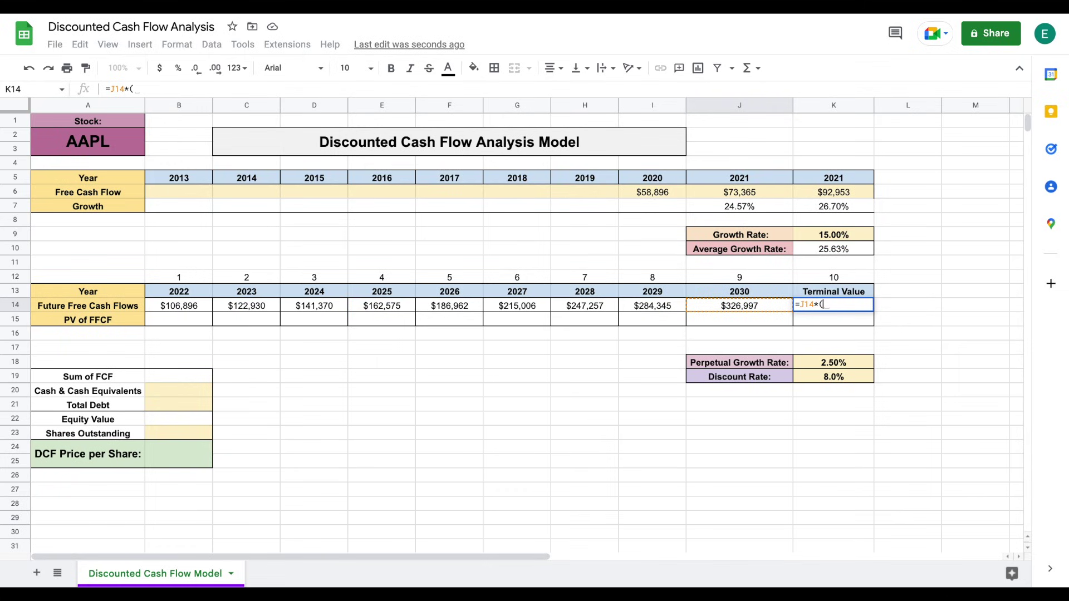
type("1+")
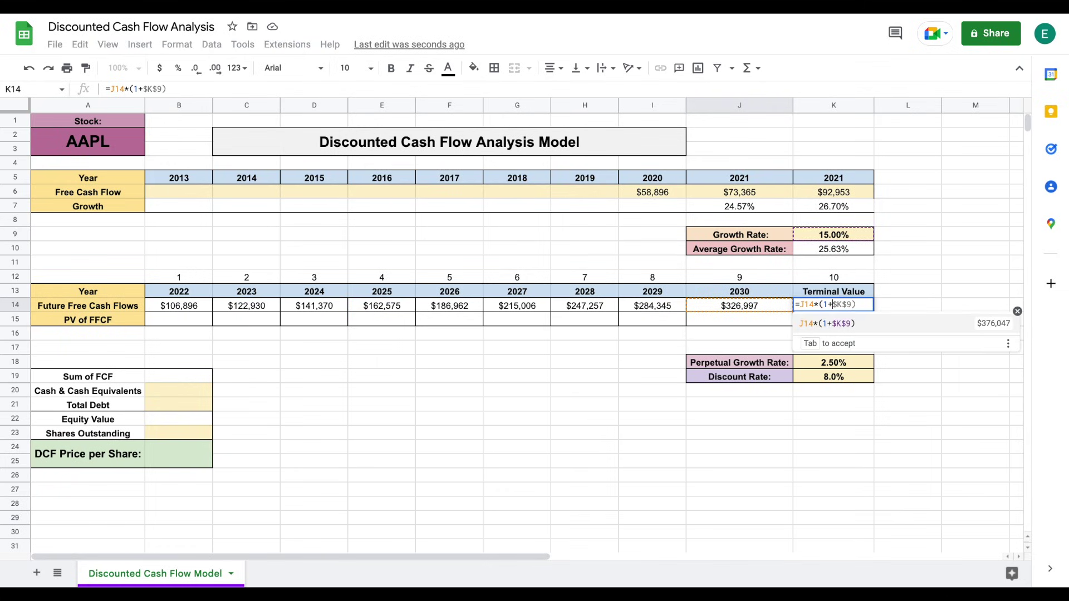
left_click(813, 359)
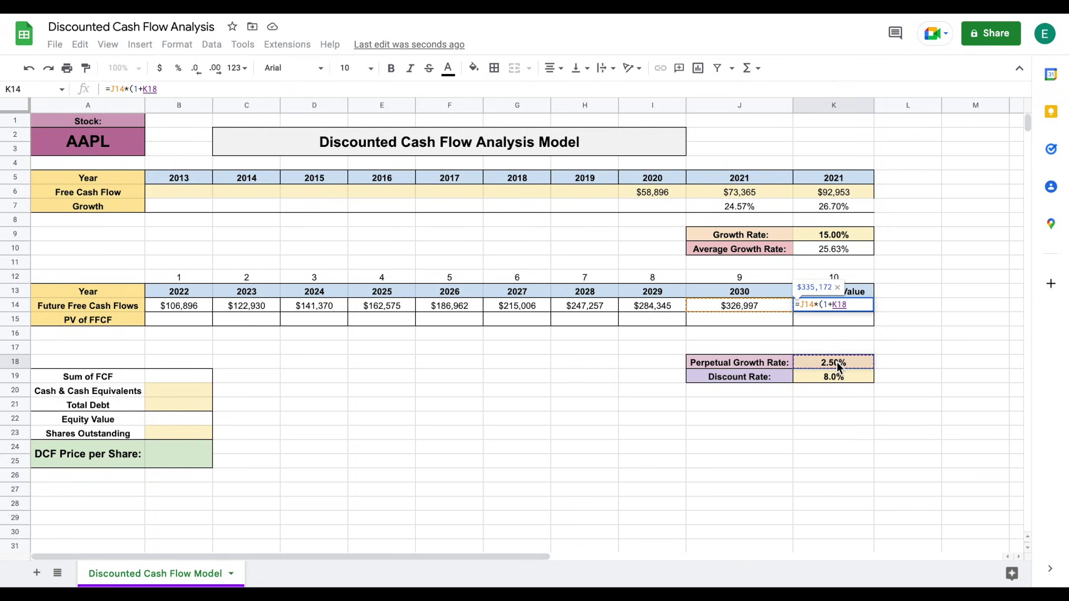
type(")")
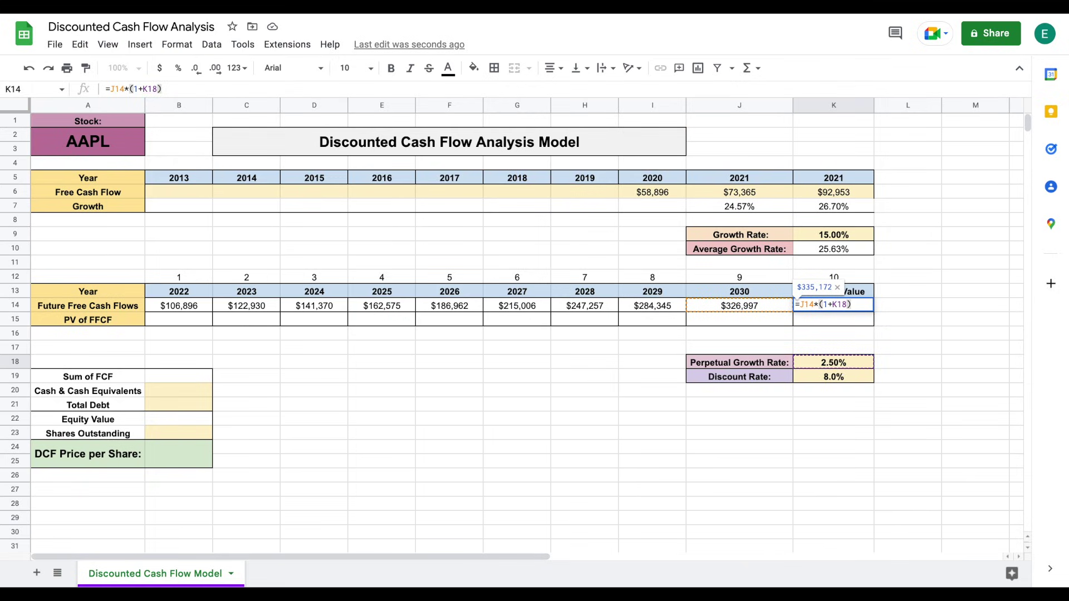
type("/(")
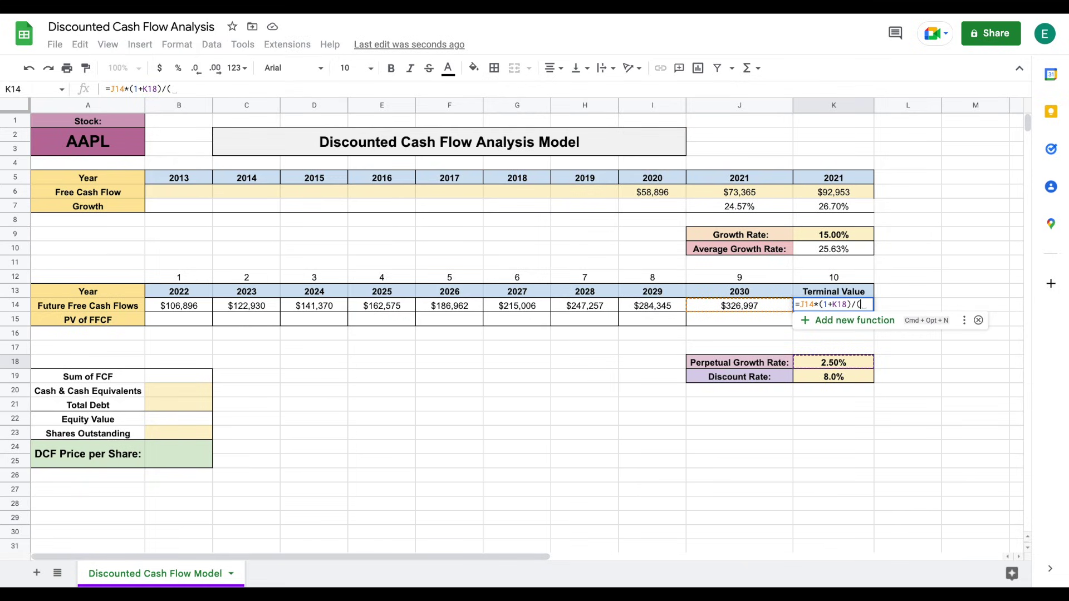
left_click(836, 378)
type("-")
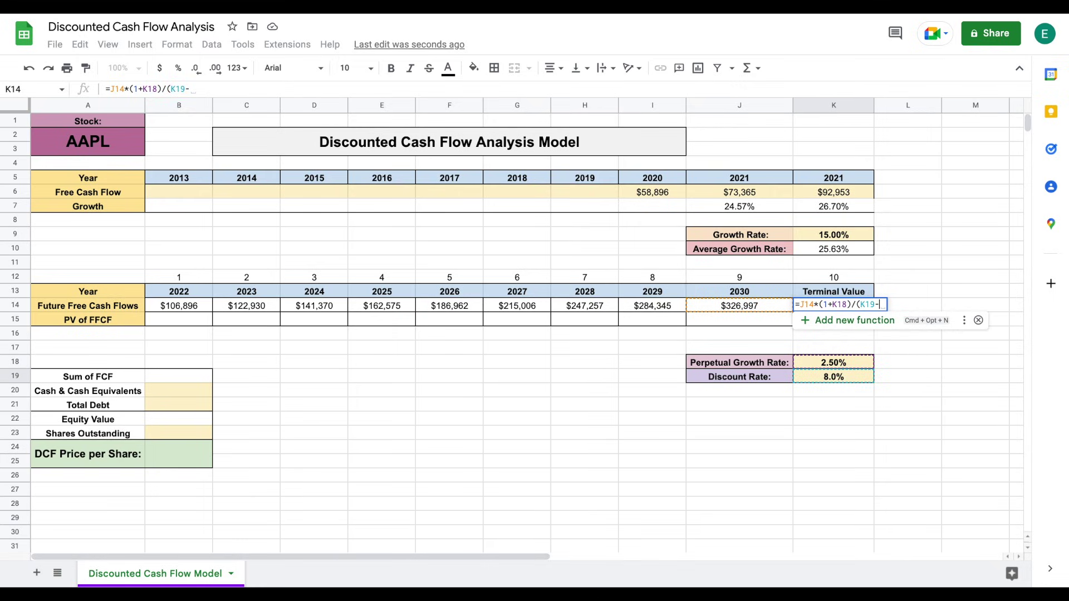
left_click(844, 360)
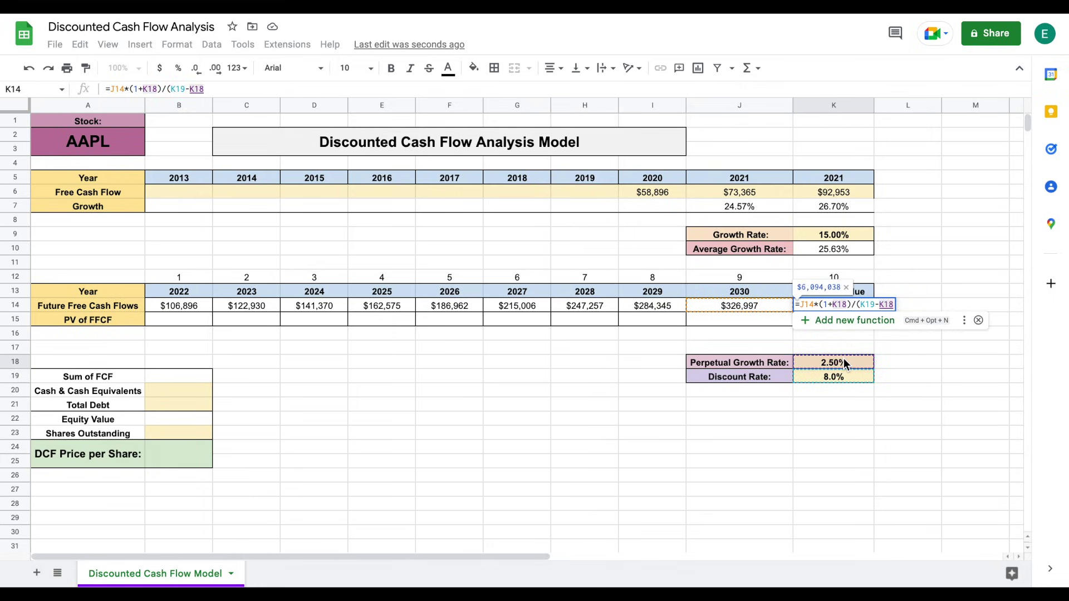
type(")")
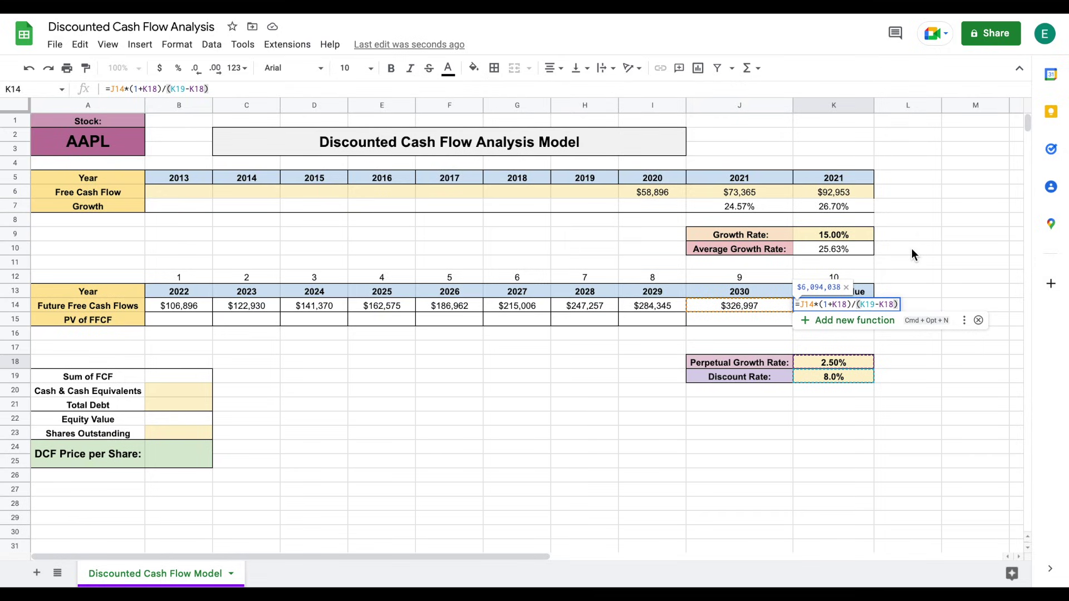
key("Return")
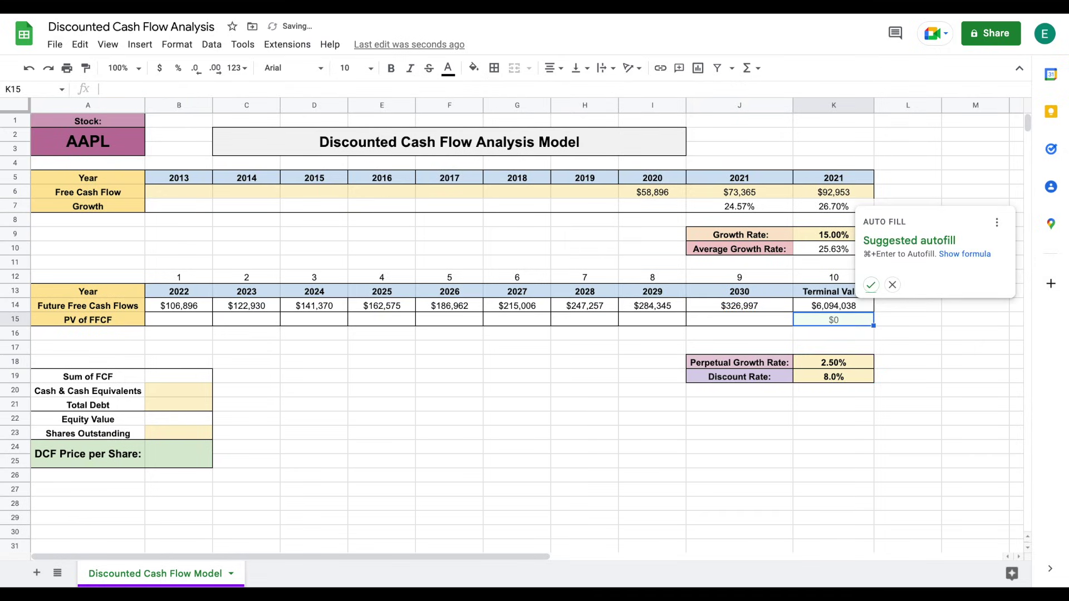
left_click(893, 284)
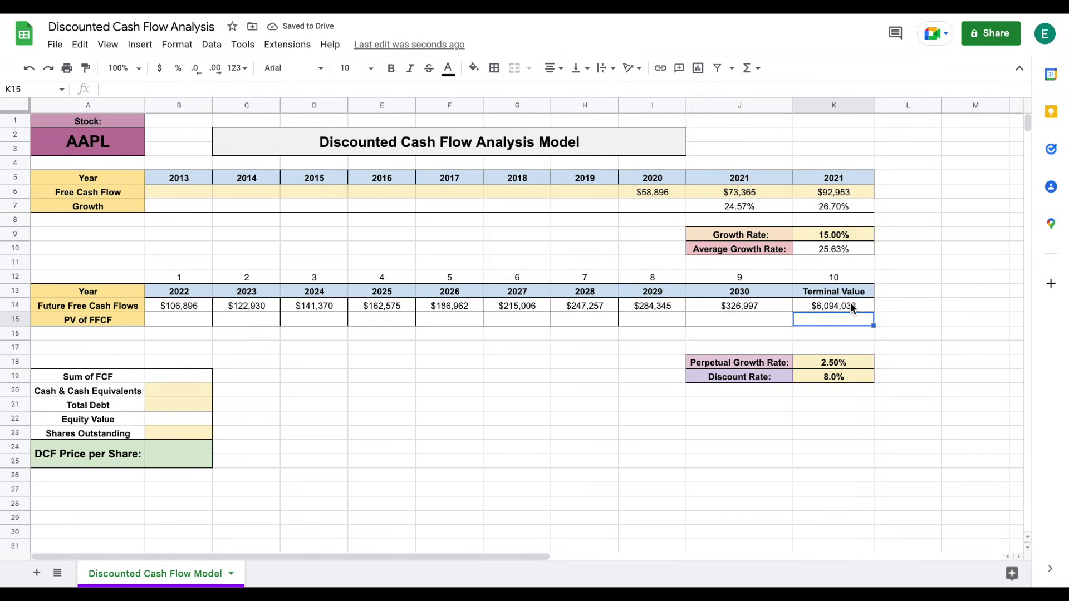
left_click(847, 301)
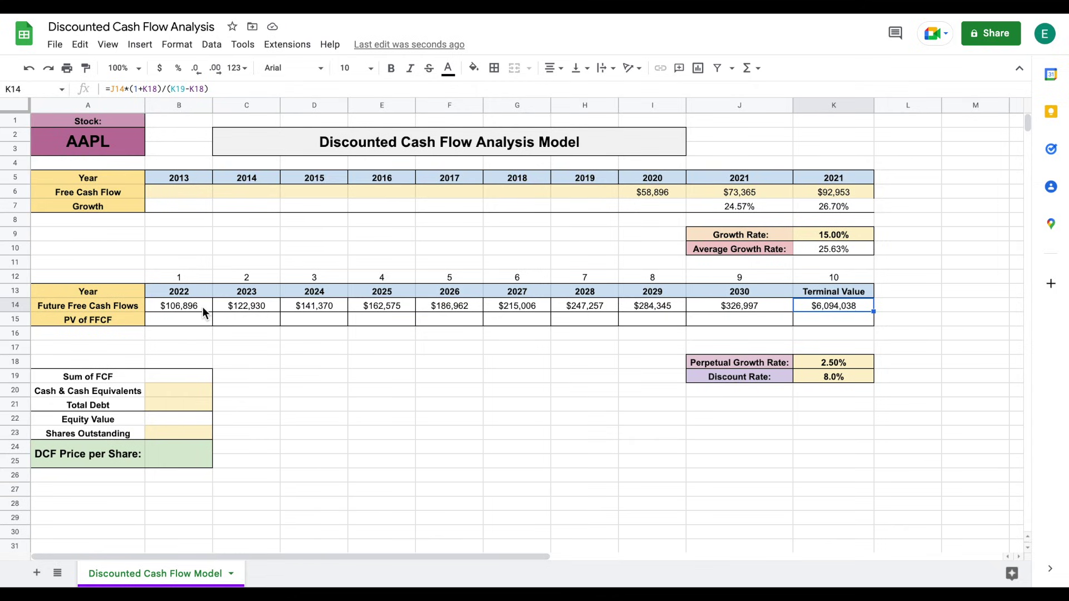
Step: Calculate the 2022 present value of future free cash flow in B15 with the formula =B14/(1+$K$19)^B12
left_click_drag(202, 306, 833, 307)
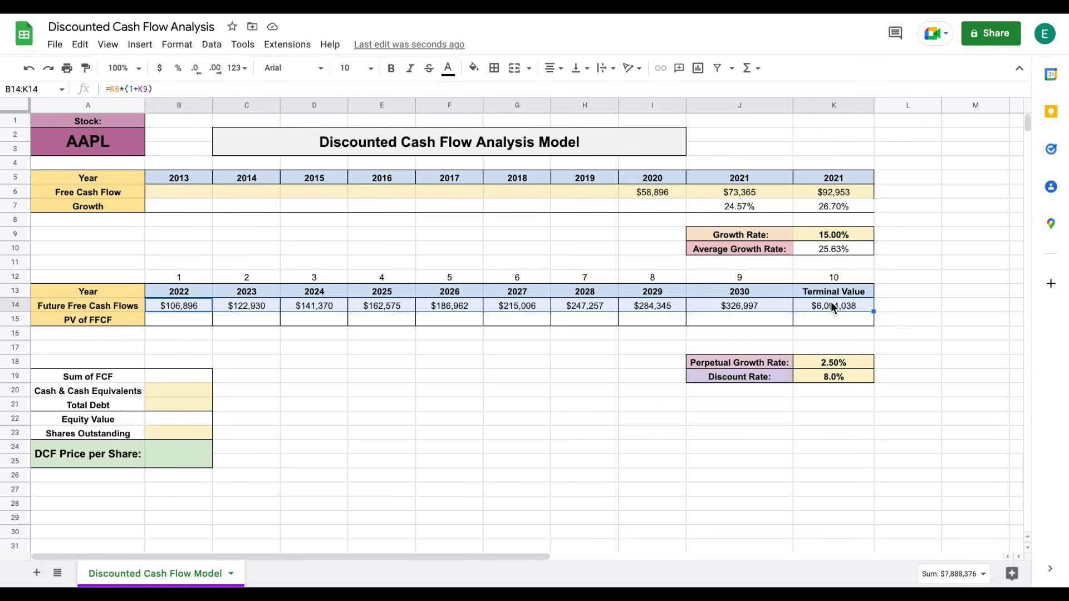
left_click(200, 322)
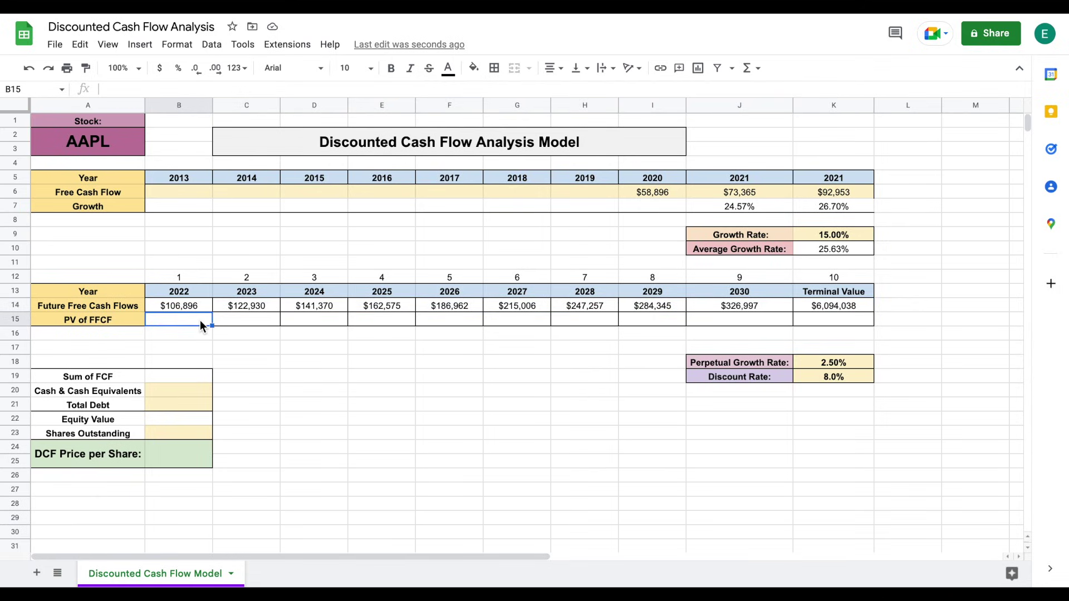
type("=")
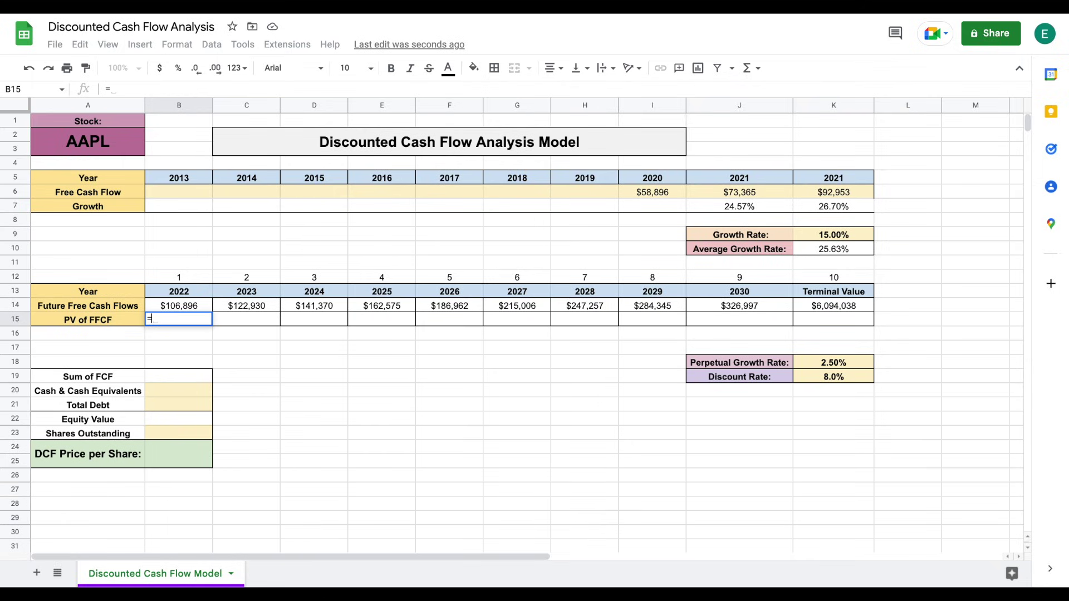
left_click(181, 304)
type("/")
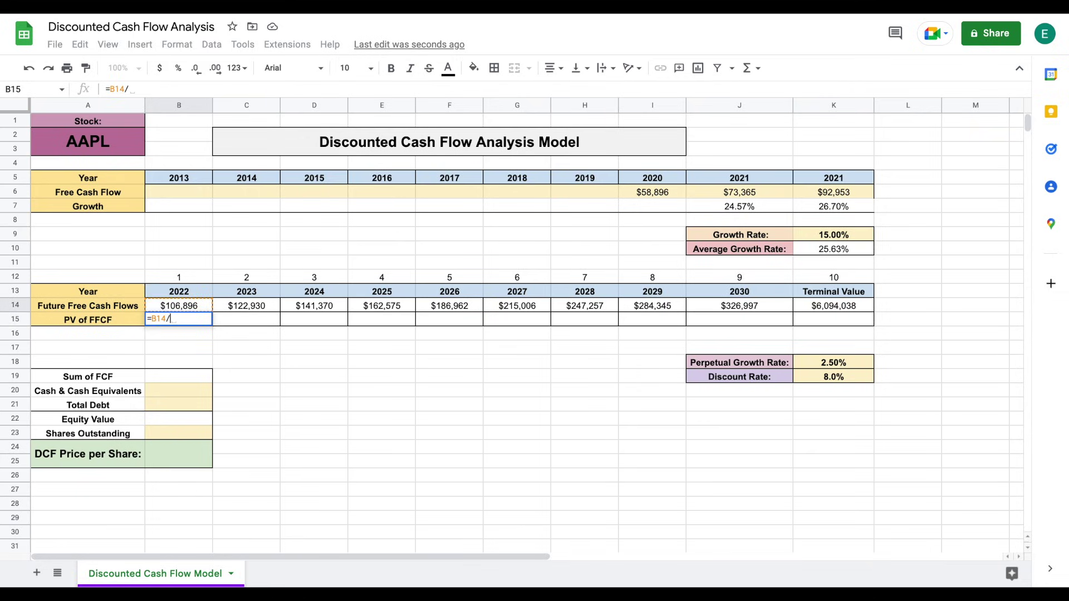
type("(1+")
left_click(844, 378)
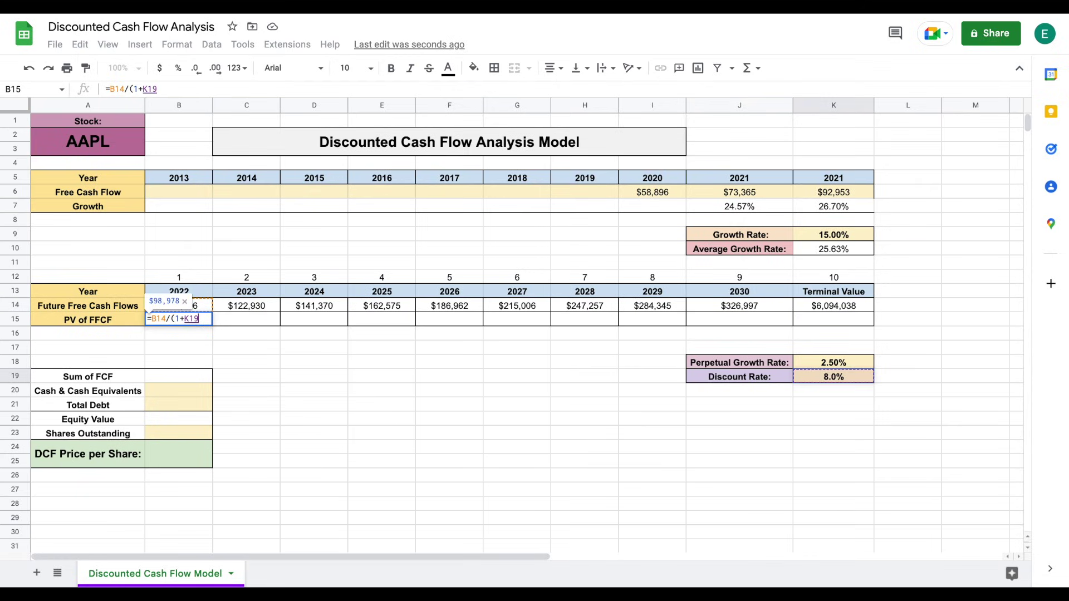
type(")")
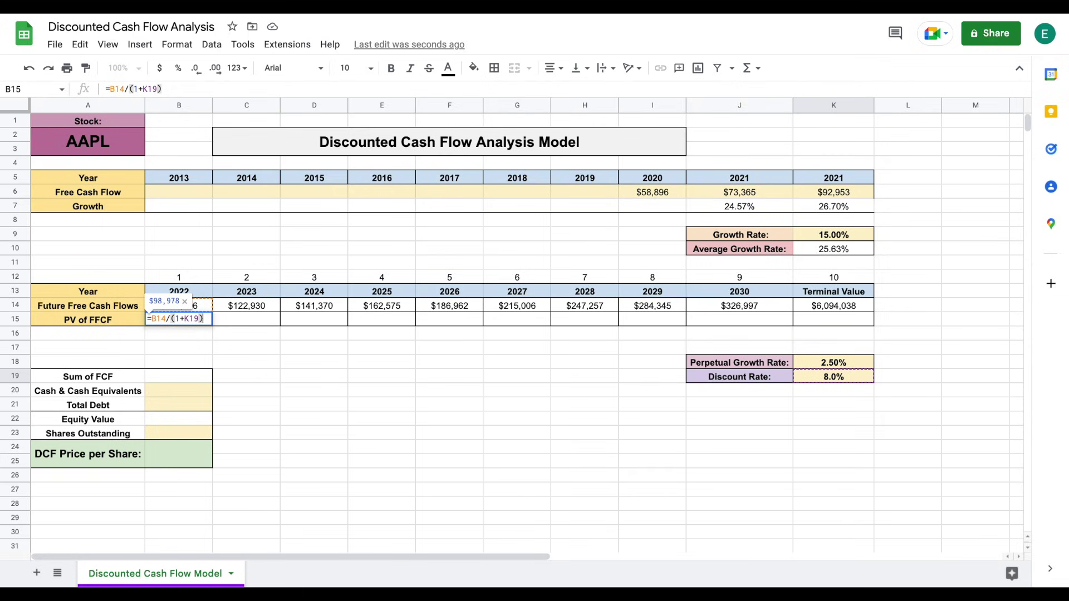
type("^")
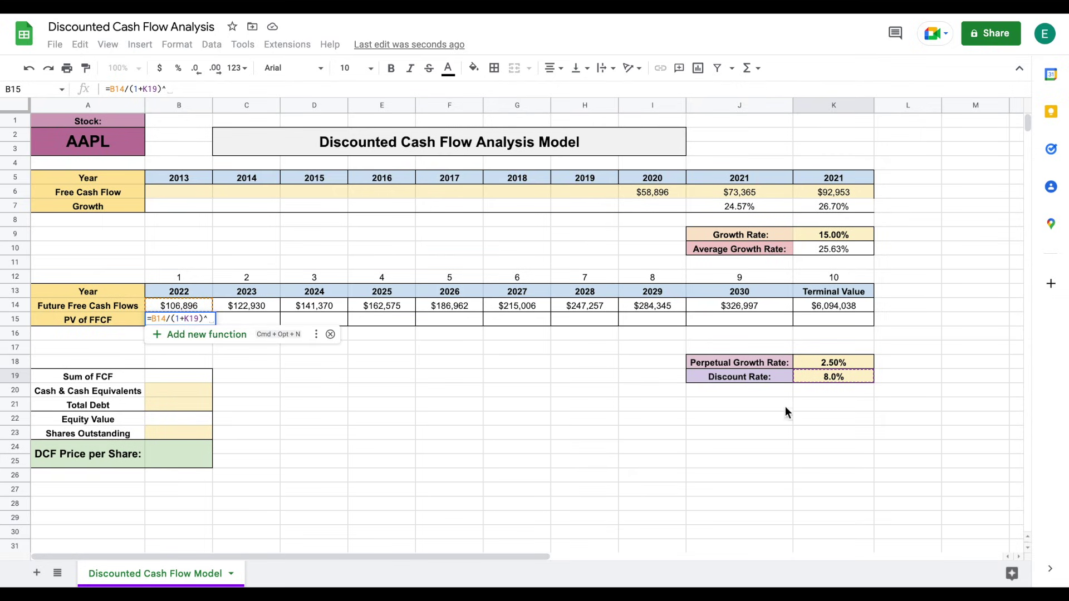
left_click(183, 277)
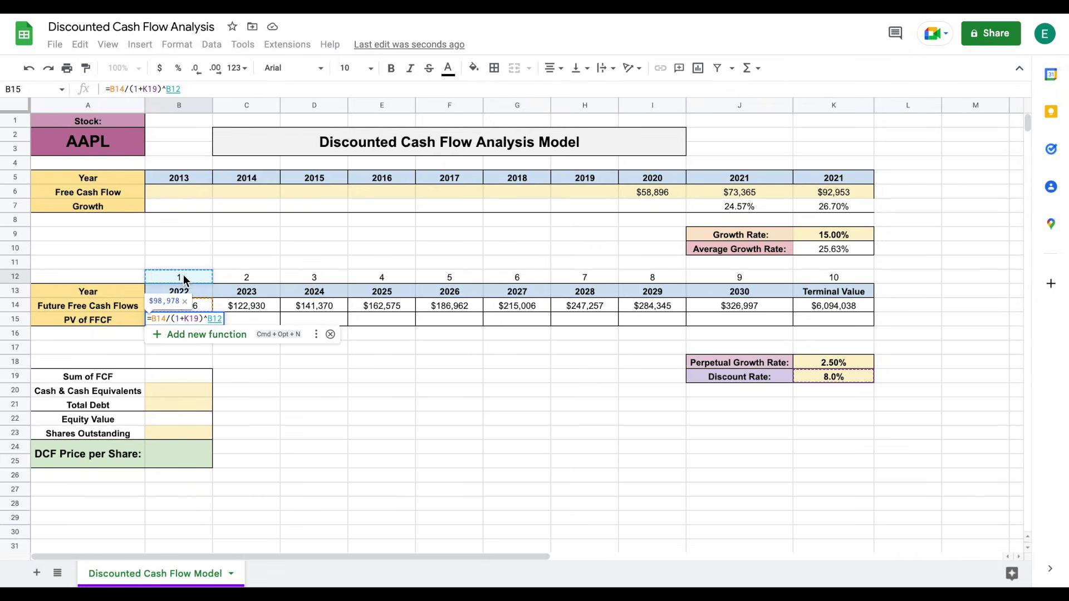
left_click(190, 319)
type("$K$")
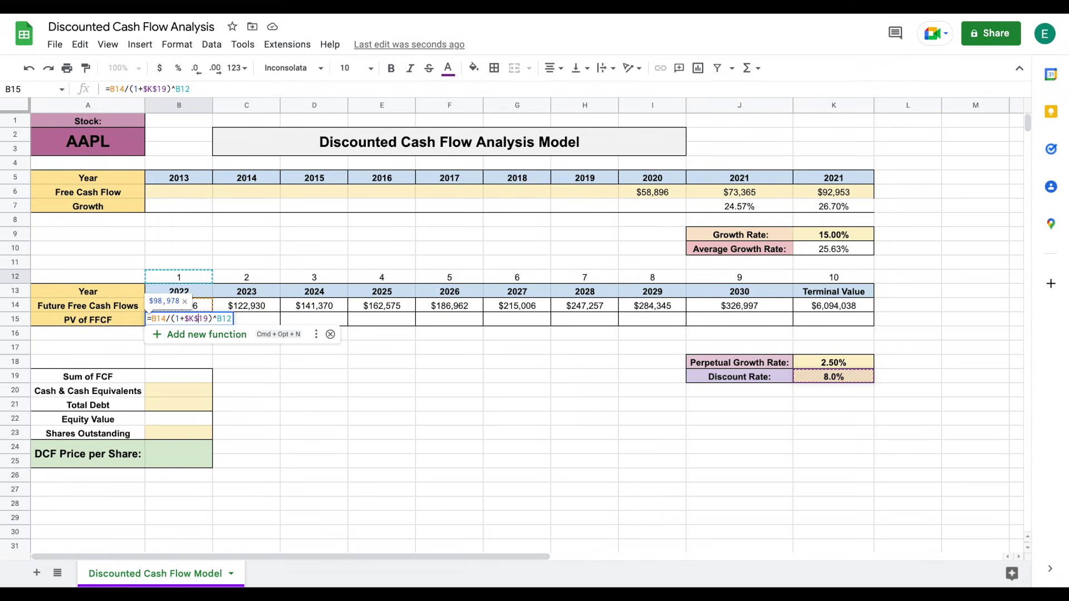
key("Return")
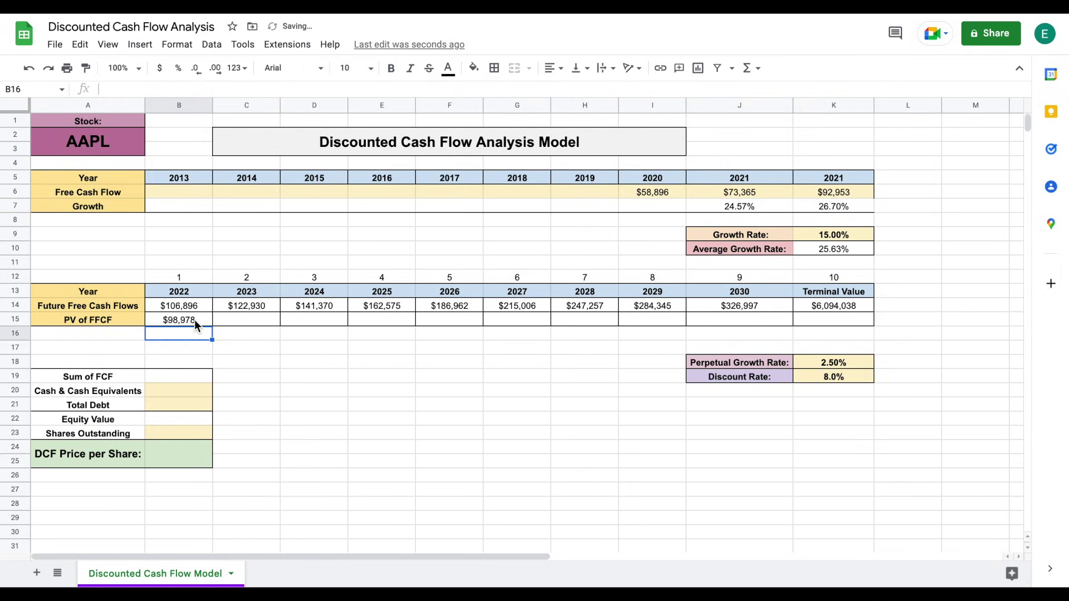
Step: Extend the present value formula from B15 through K15 and check the 2030 formula and its period number
left_click(189, 324)
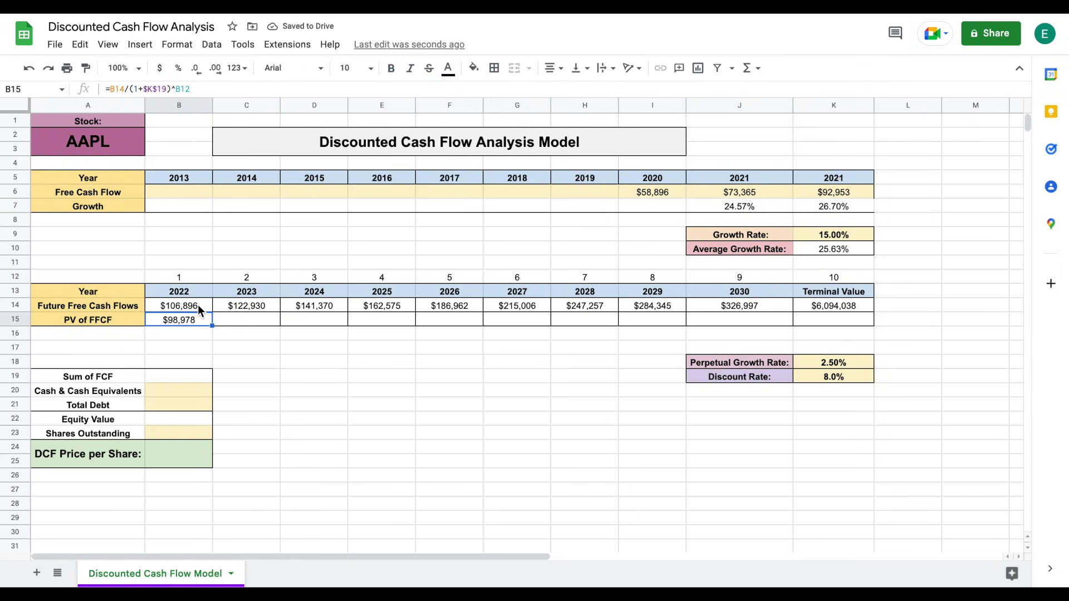
left_click_drag(212, 324, 864, 324)
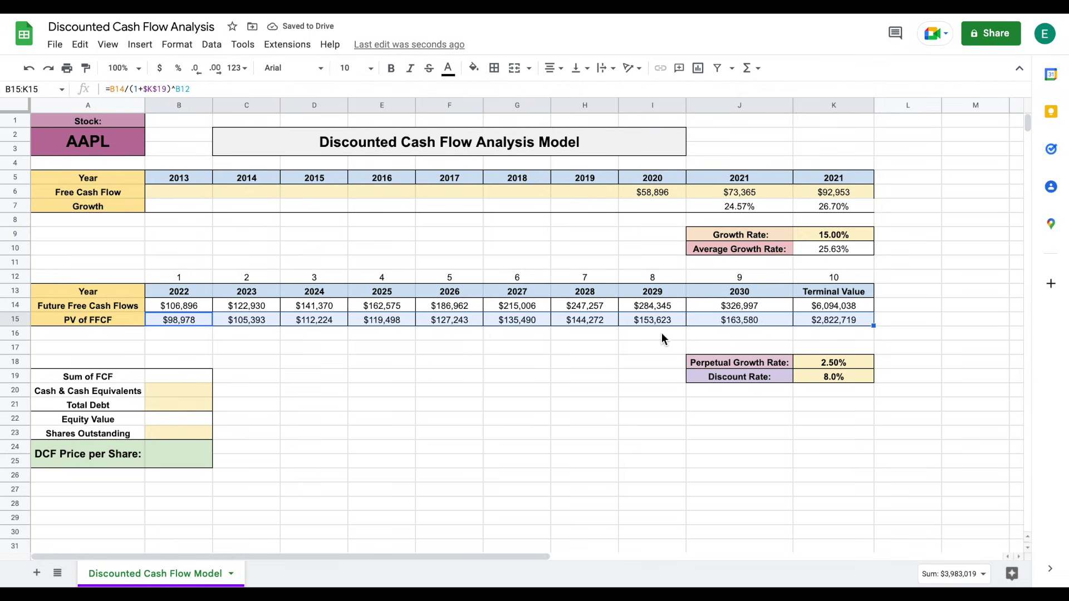
left_click(739, 323)
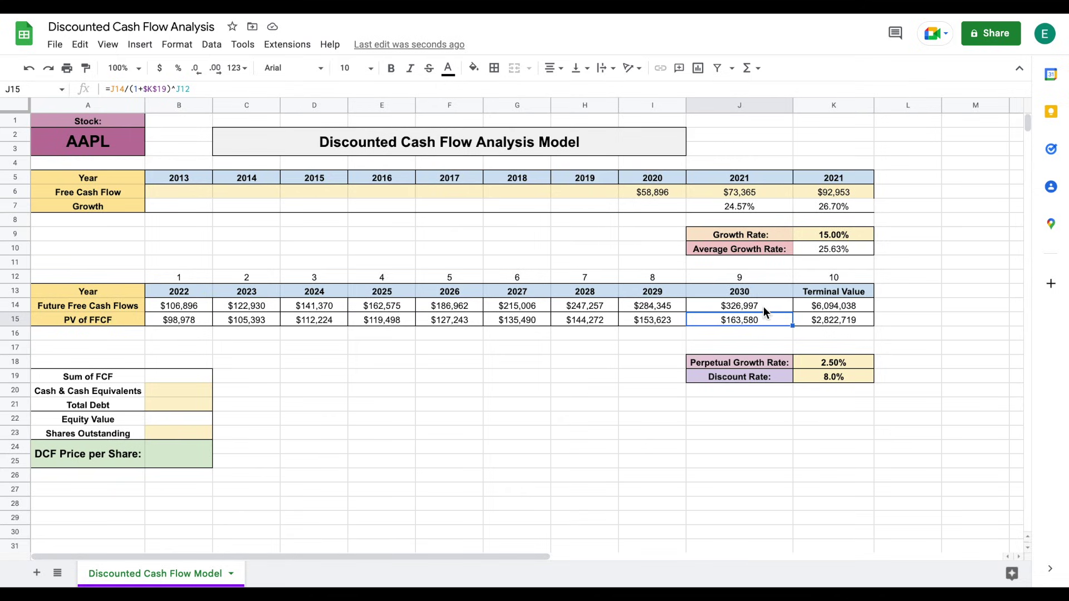
left_click(754, 276)
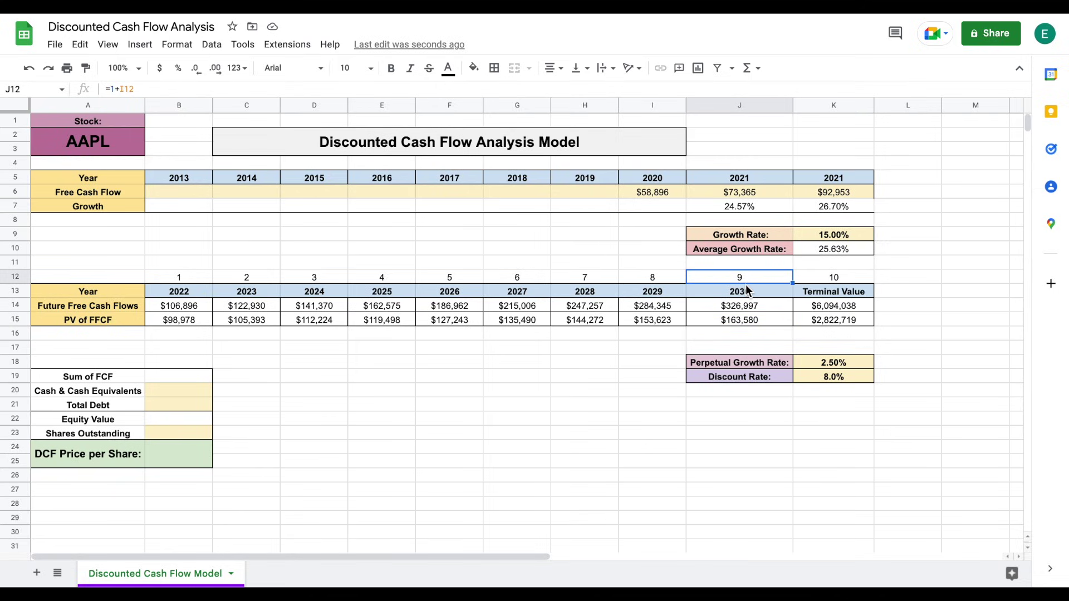
left_click_drag(191, 315, 814, 319)
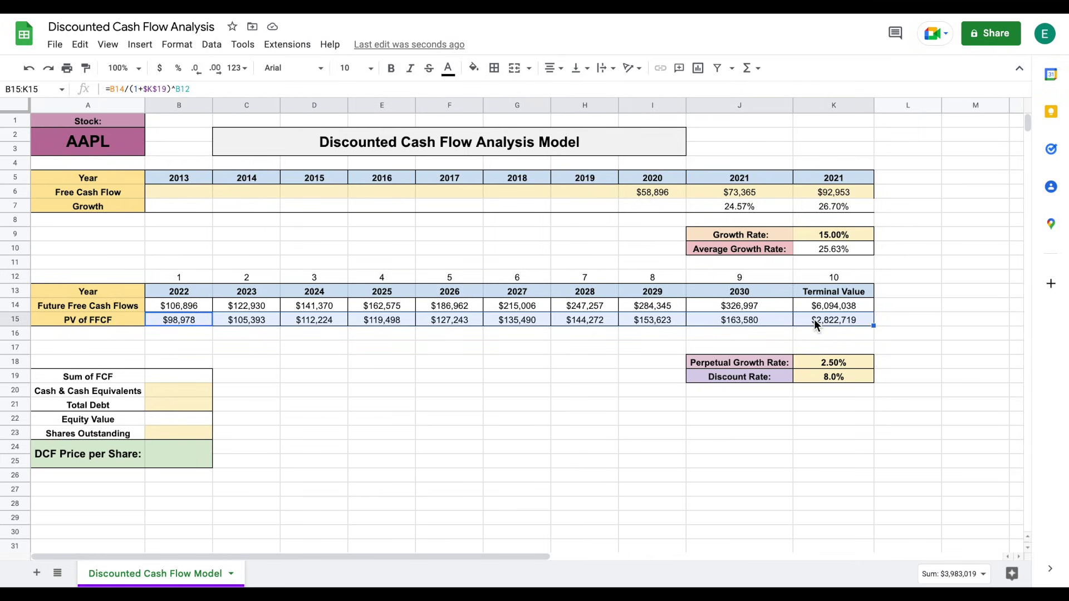
Step: Calculate the Sum of FCF in B19 with the formula =sum(B15:K15)
left_click(181, 376)
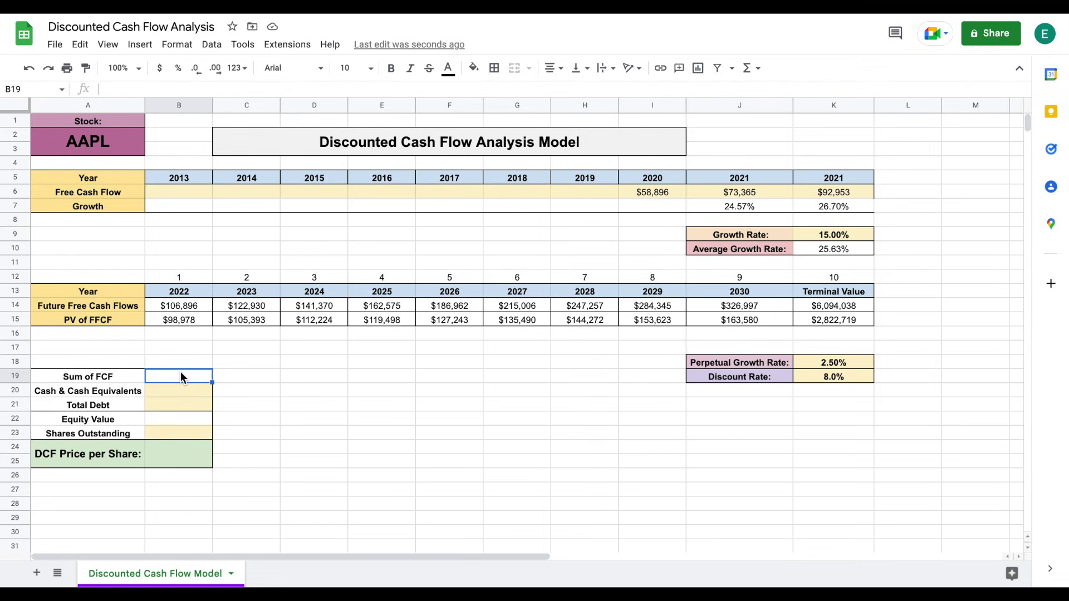
type("=sum")
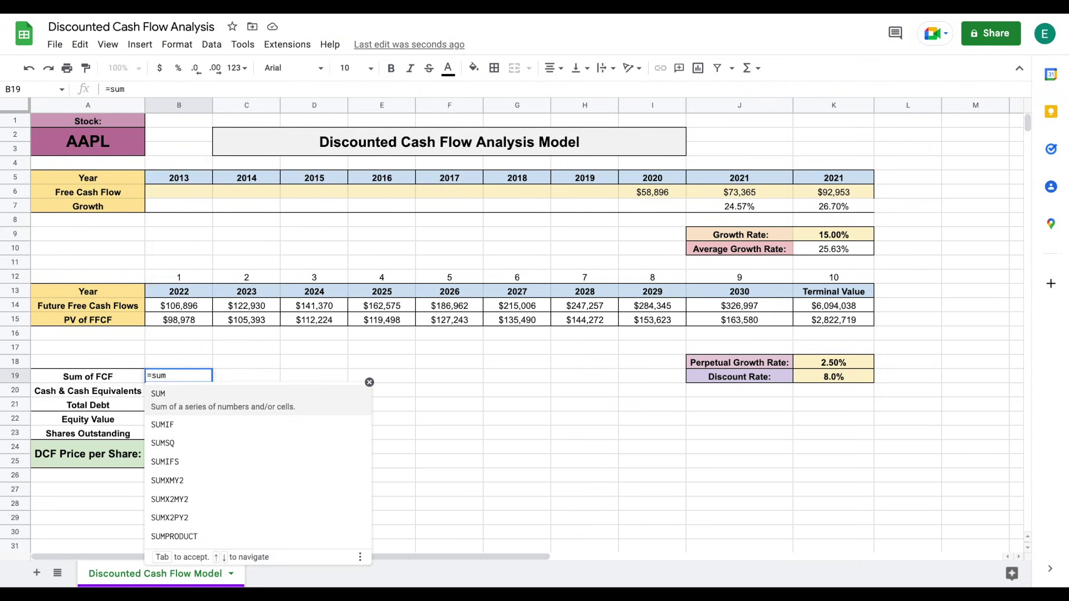
type("(")
left_click(170, 322)
left_click_drag(193, 322, 856, 323)
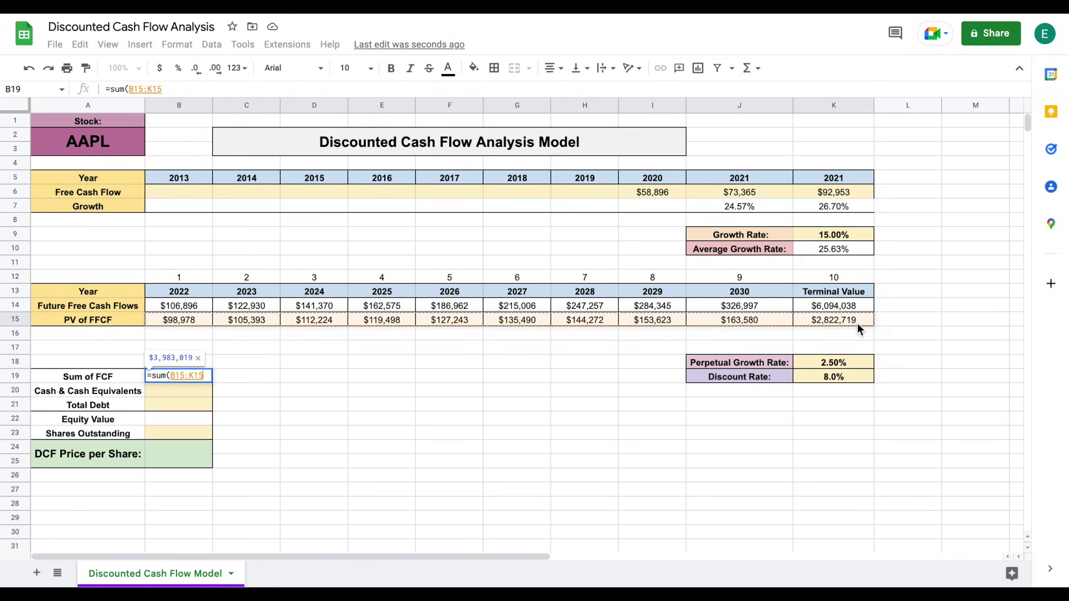
type(")")
key("Return")
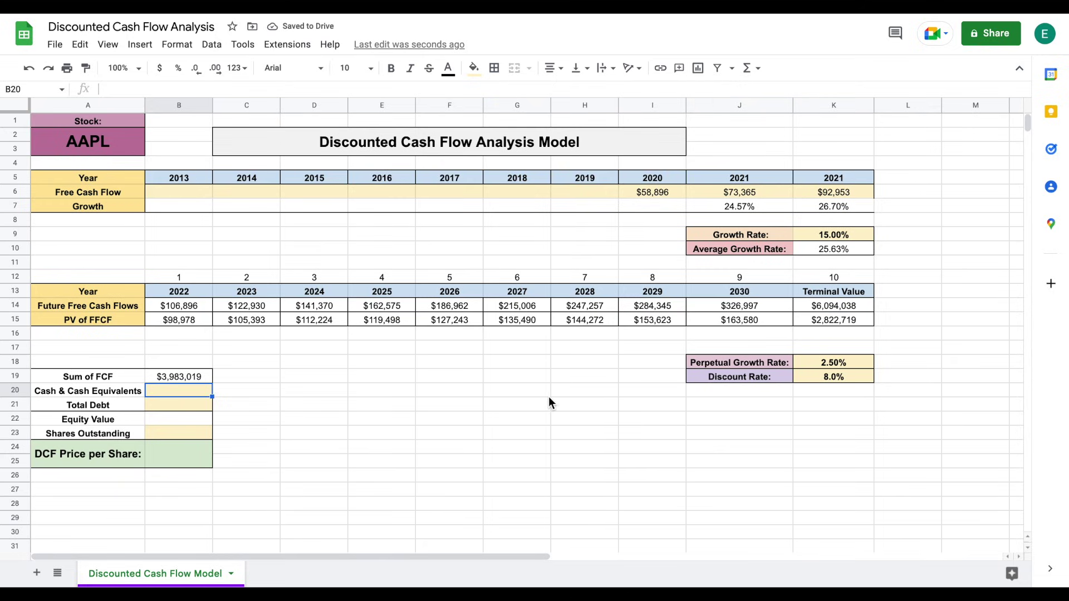
Step: Switch to Yahoo Finance and open Apple's annual balance sheet, expanding Total Assets and Current Assets to look up cash and total debt
left_click(134, 399)
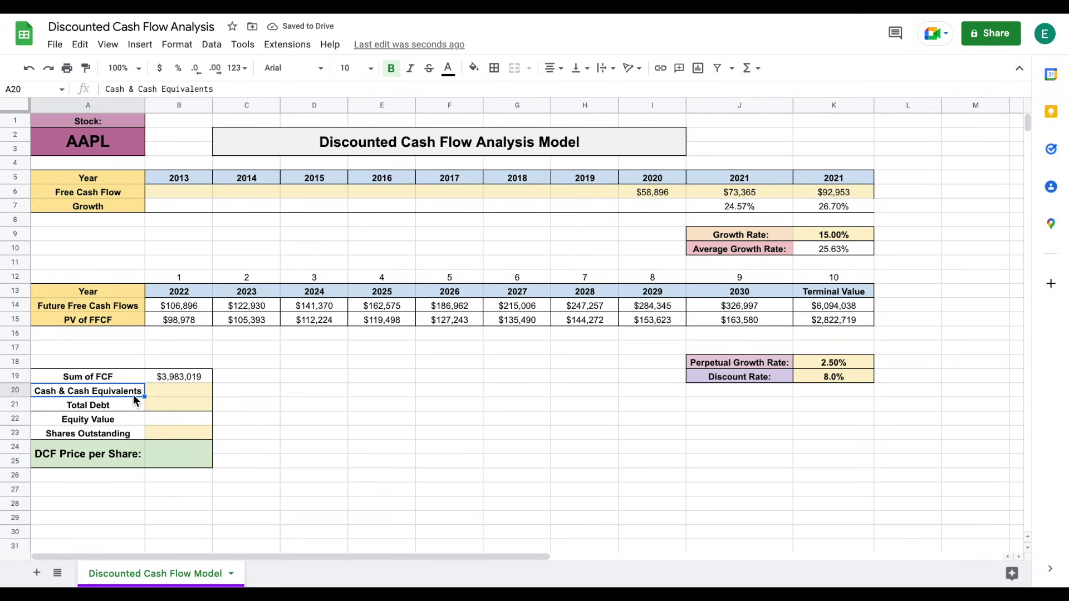
left_click(122, 406)
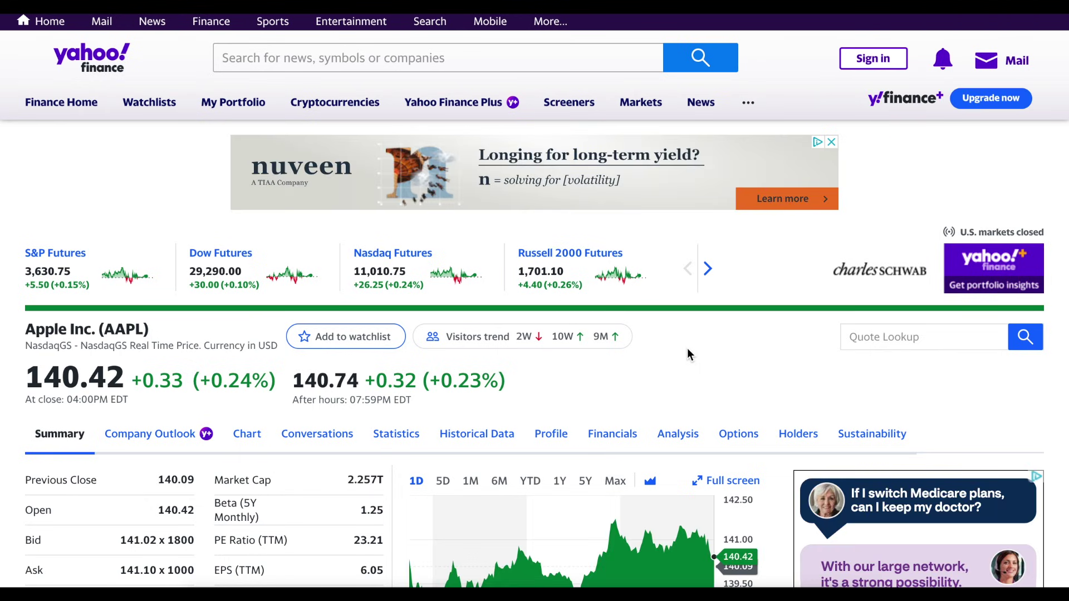
scroll(688, 350, "down", 1)
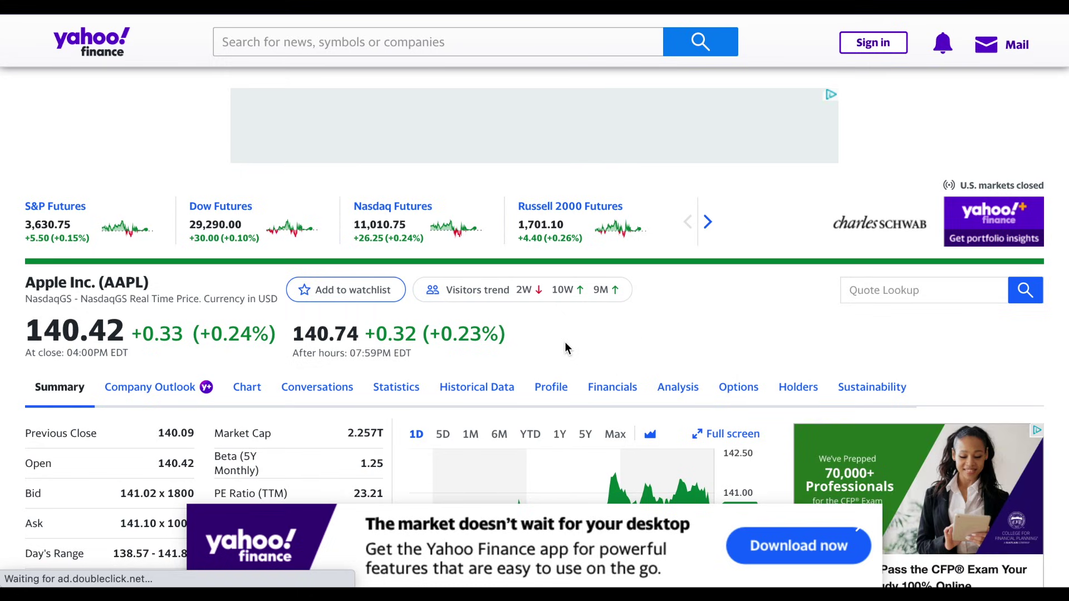
left_click(612, 387)
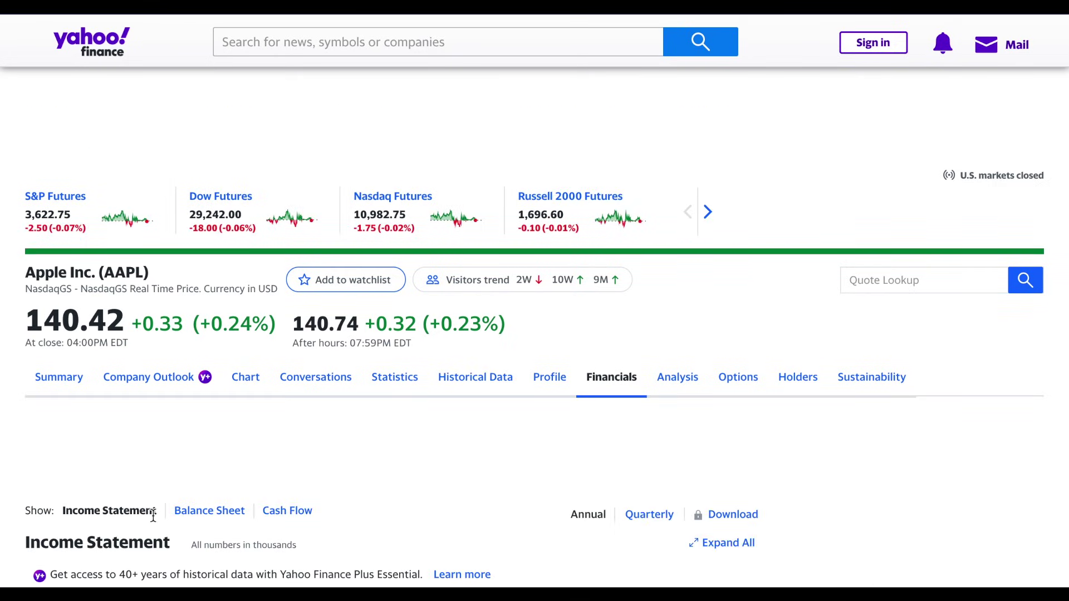
left_click(217, 517)
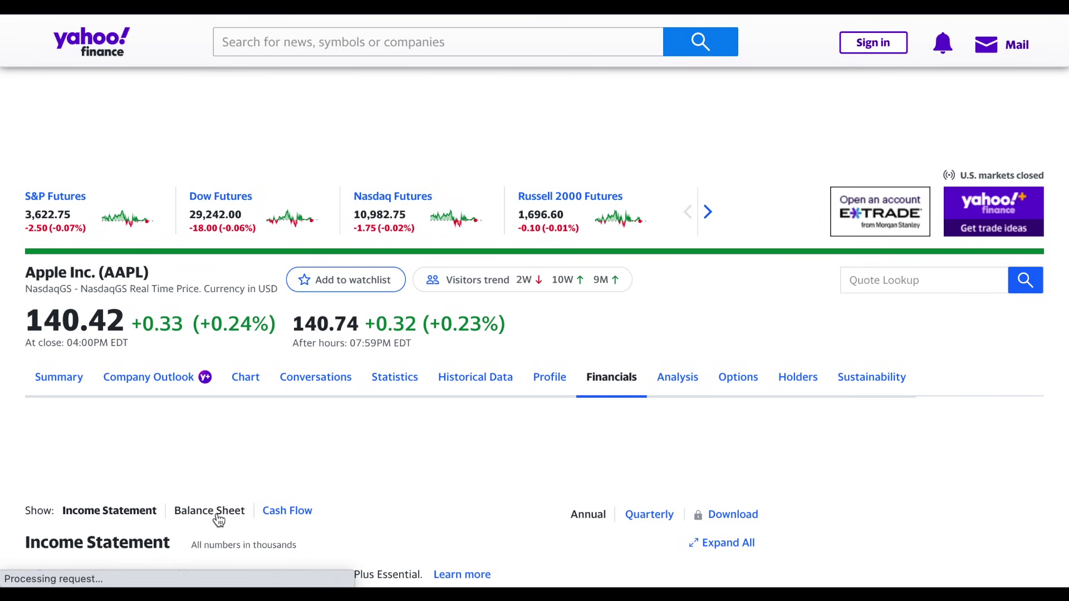
scroll(462, 393, "down", 2)
scroll(476, 312, "down", 4)
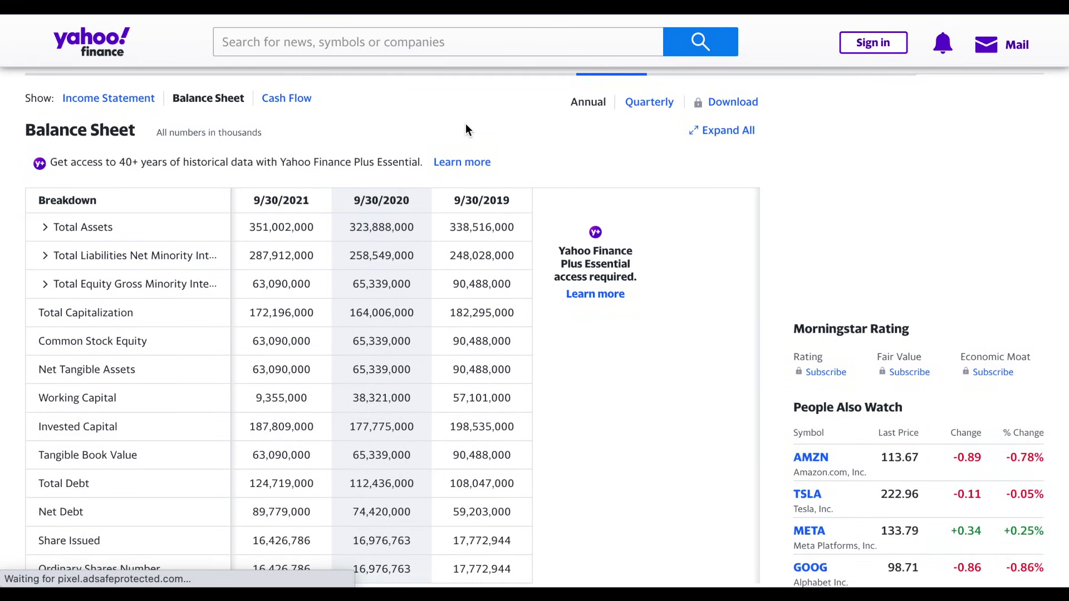
left_click(46, 228)
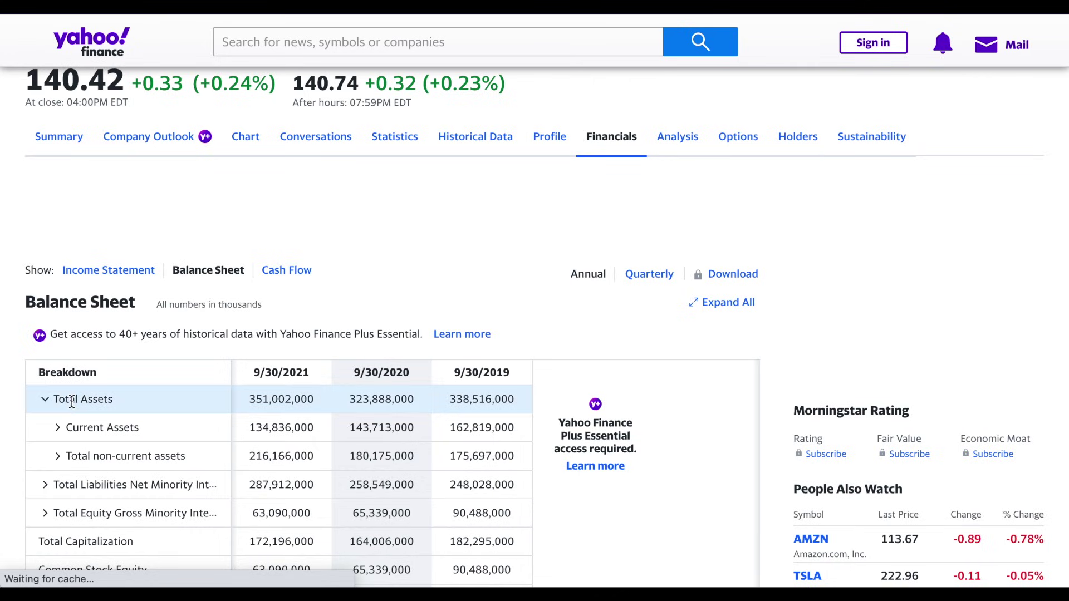
left_click(60, 431)
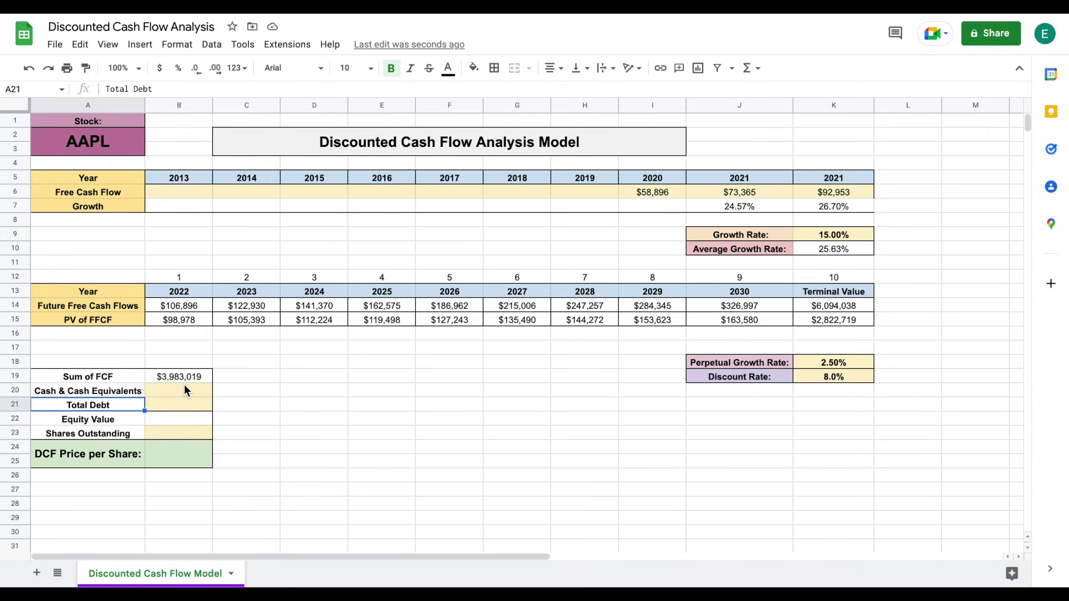
Step: Back in the Google Sheets model, enter 62639 for Cash & Cash Equivalents in B20 and 124719 for Total Debt in B21
left_click(186, 389)
type("62639")
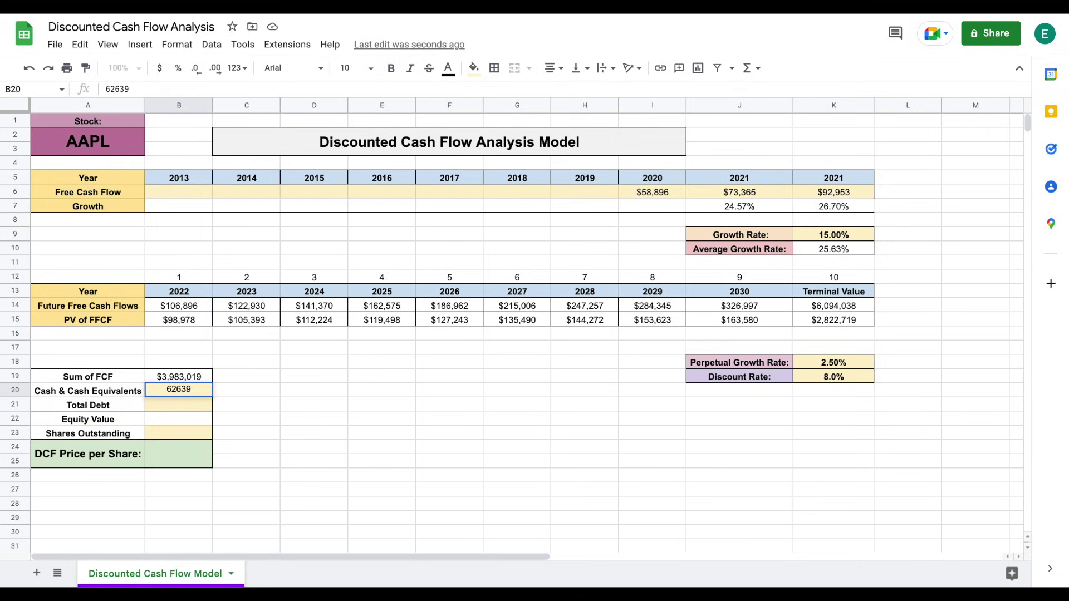
key("Return")
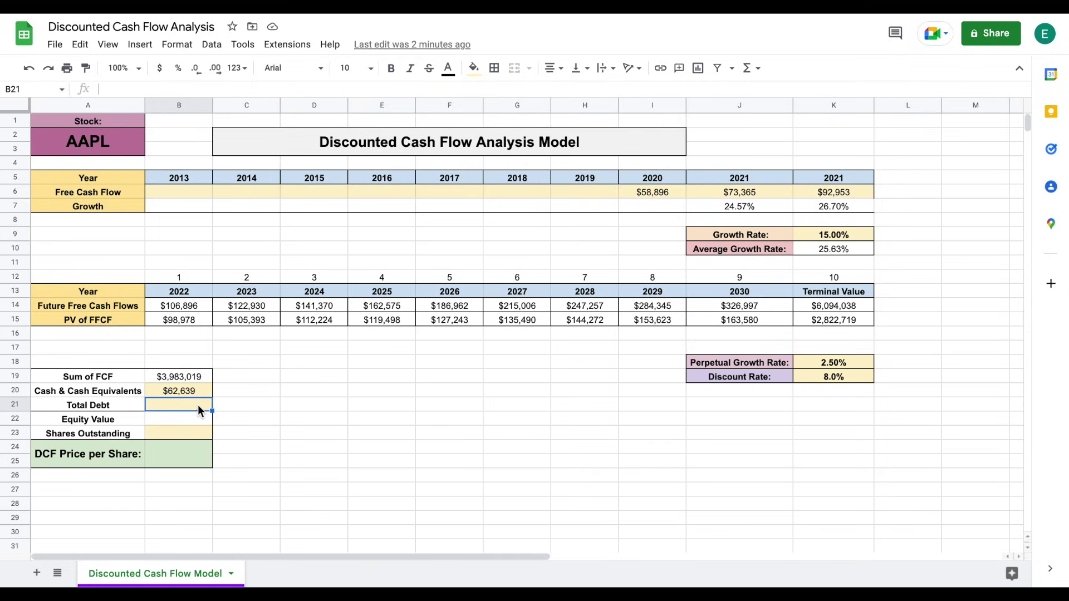
type("124719")
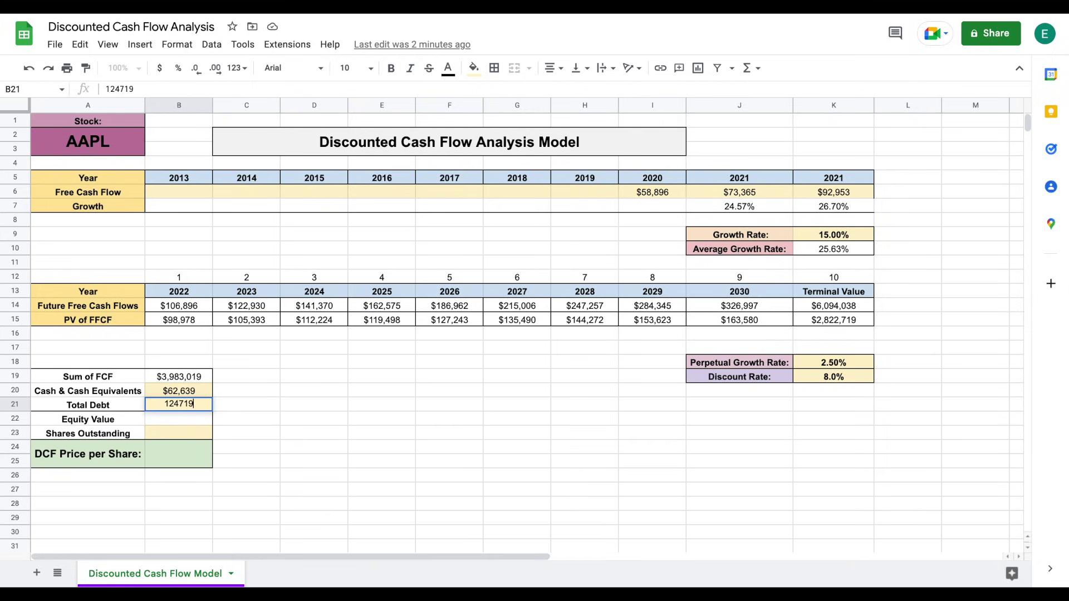
key("Return")
Step: Calculate the Equity Value in B22 with the formula =B19+B20-B21 and check the result cell
left_click_drag(203, 378, 210, 405)
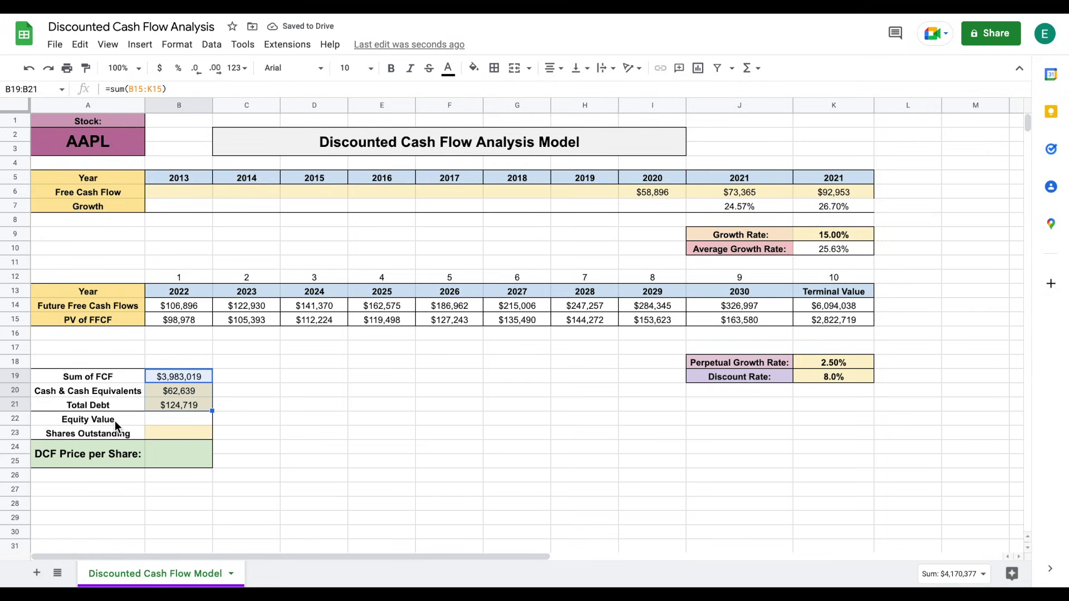
left_click_drag(115, 421, 155, 422)
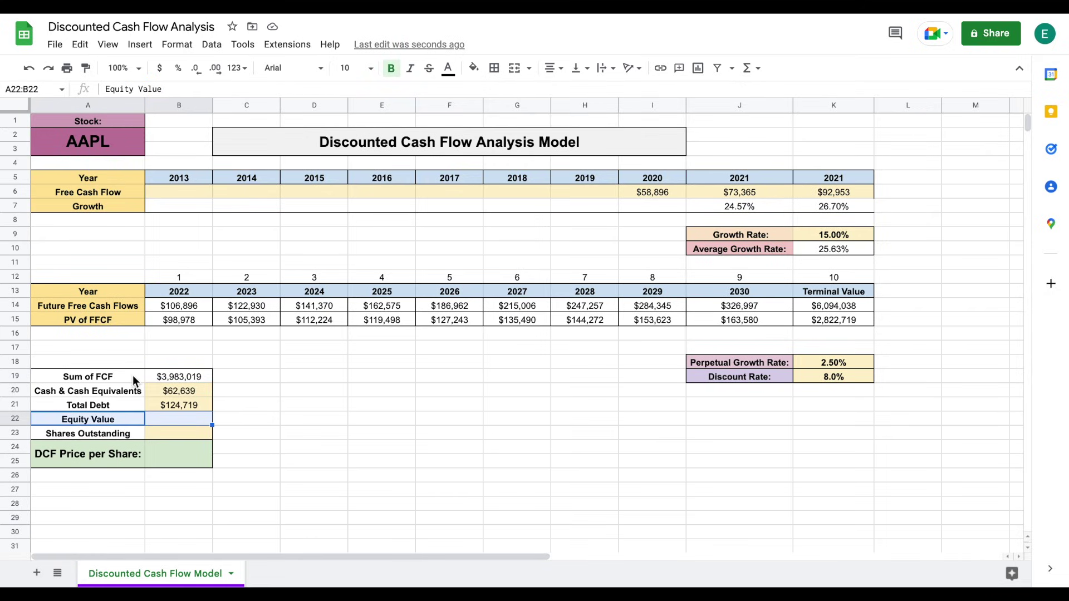
left_click(190, 373)
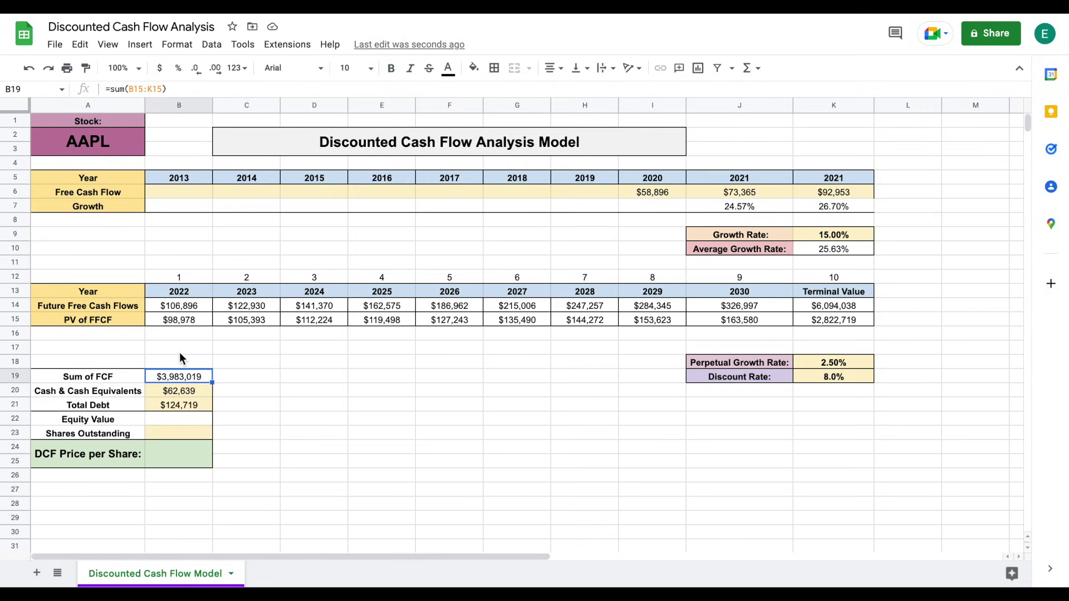
left_click(188, 393)
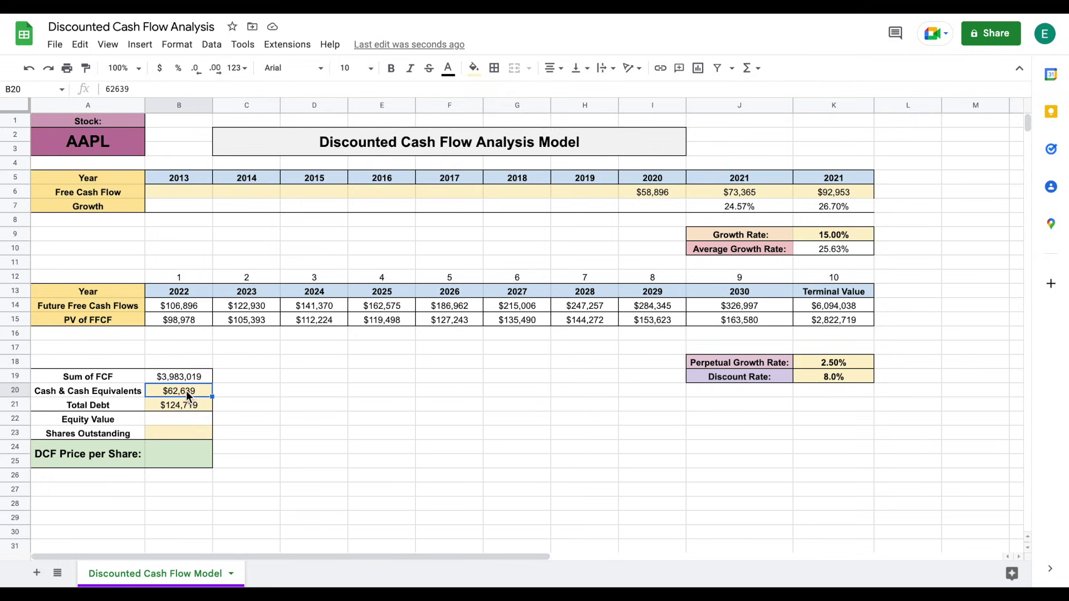
left_click(198, 406)
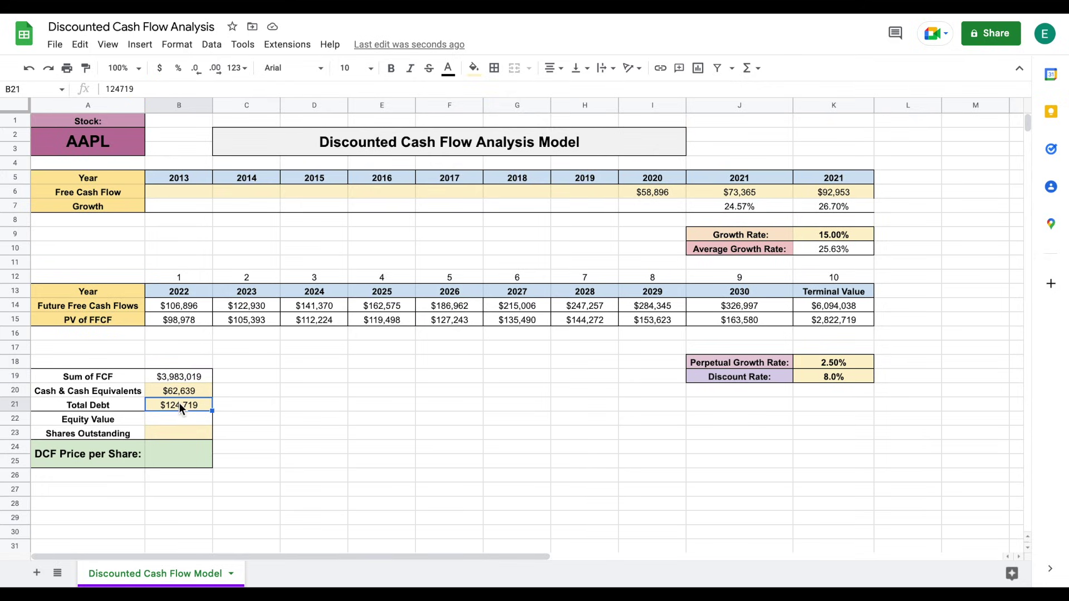
left_click(184, 415)
type("=")
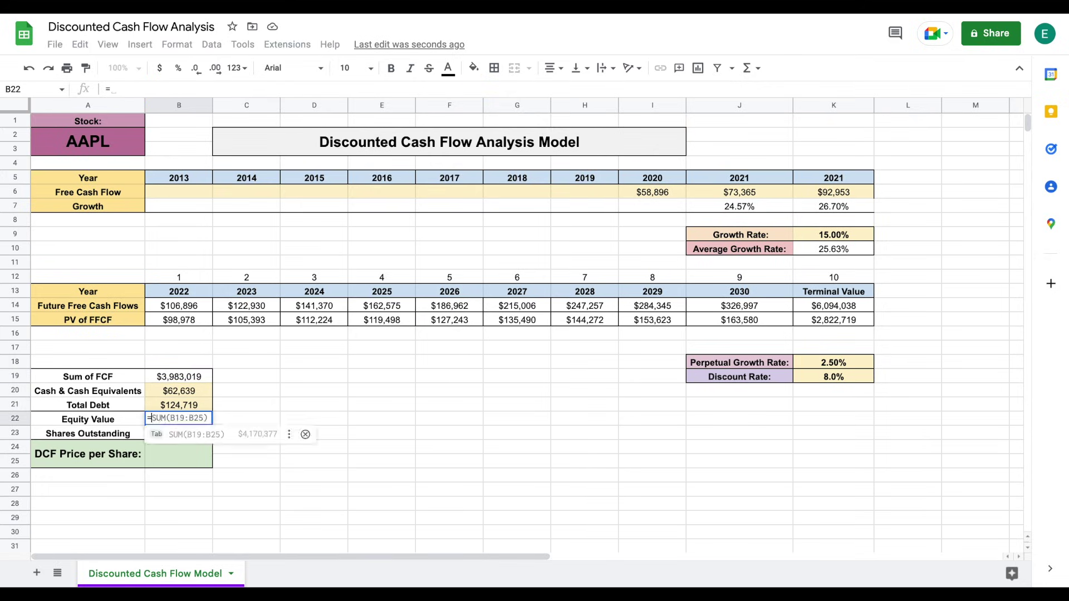
left_click(199, 376)
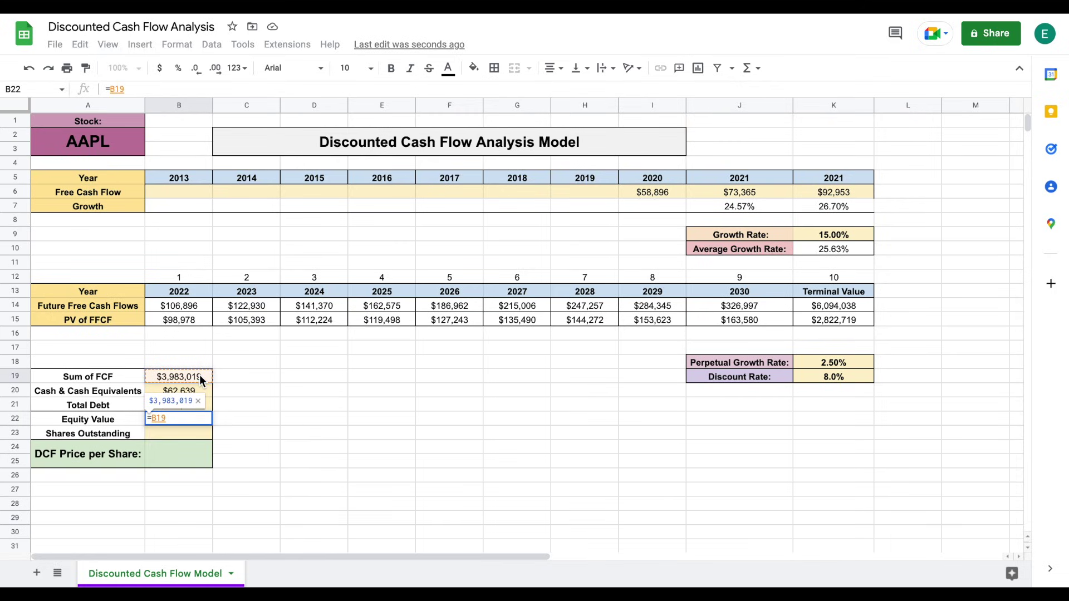
type("+")
left_click(206, 389)
type("-")
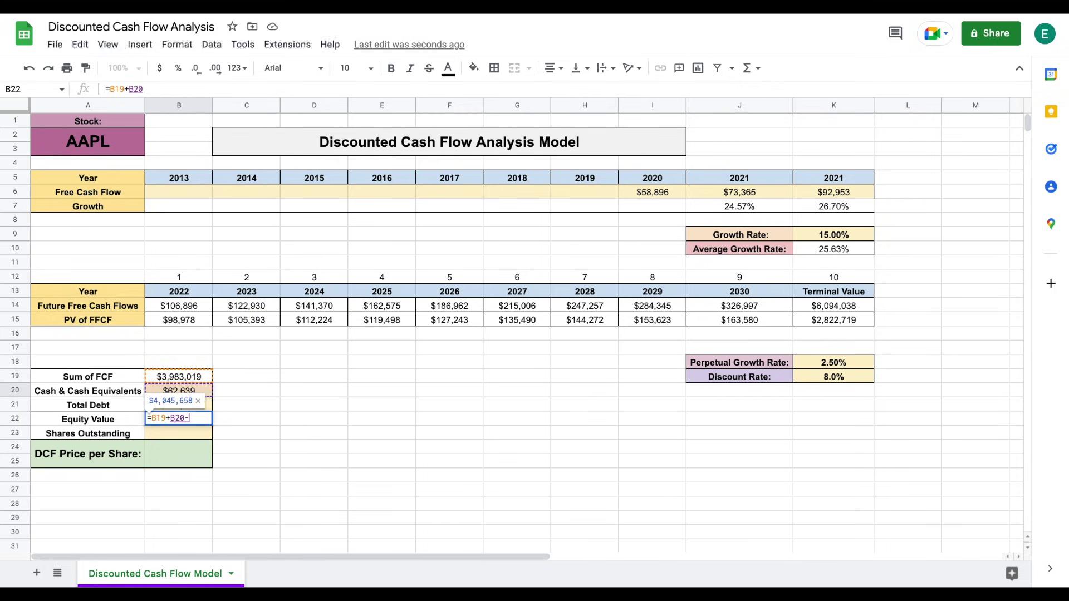
left_click(200, 401)
key("Return")
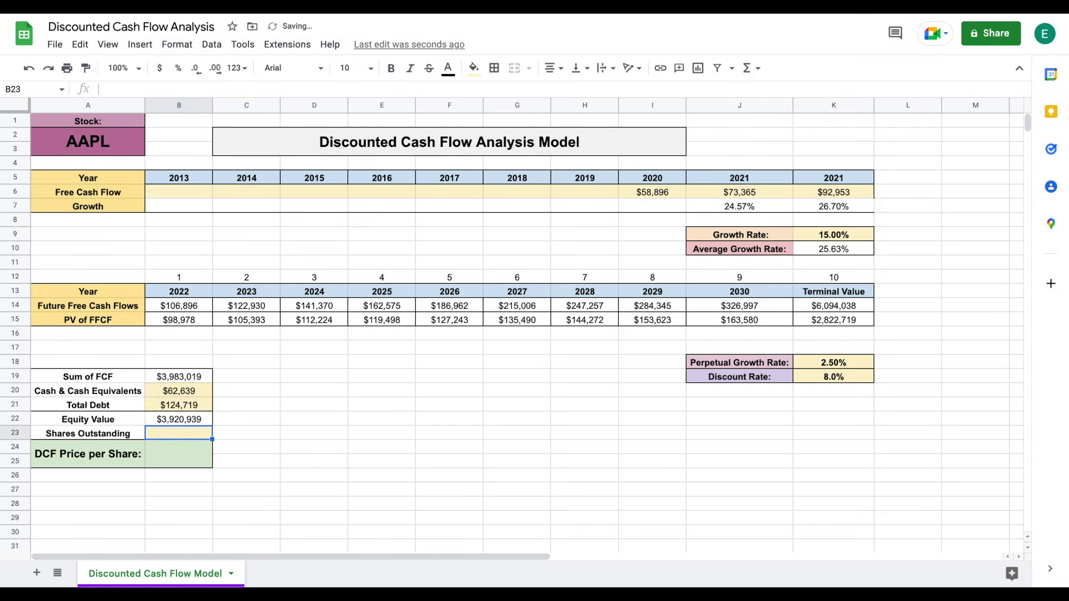
left_click_drag(126, 419, 204, 420)
left_click(204, 421)
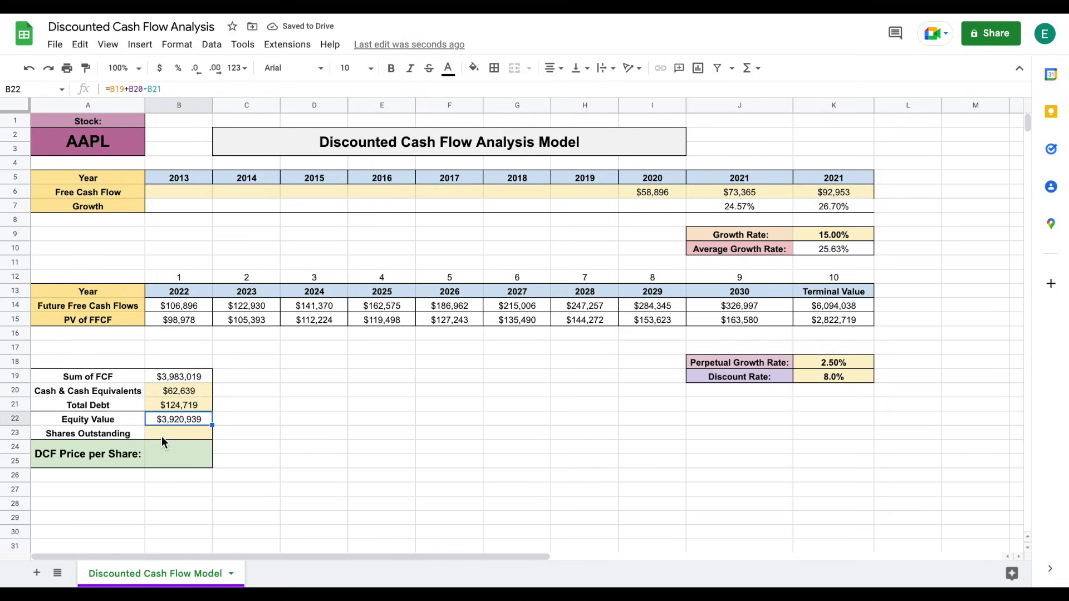
Step: Switch to Yahoo Finance and look up Apple's Shares Outstanding in the share statistics for the empty B23 input
left_click_drag(119, 433, 166, 433)
left_click(190, 433)
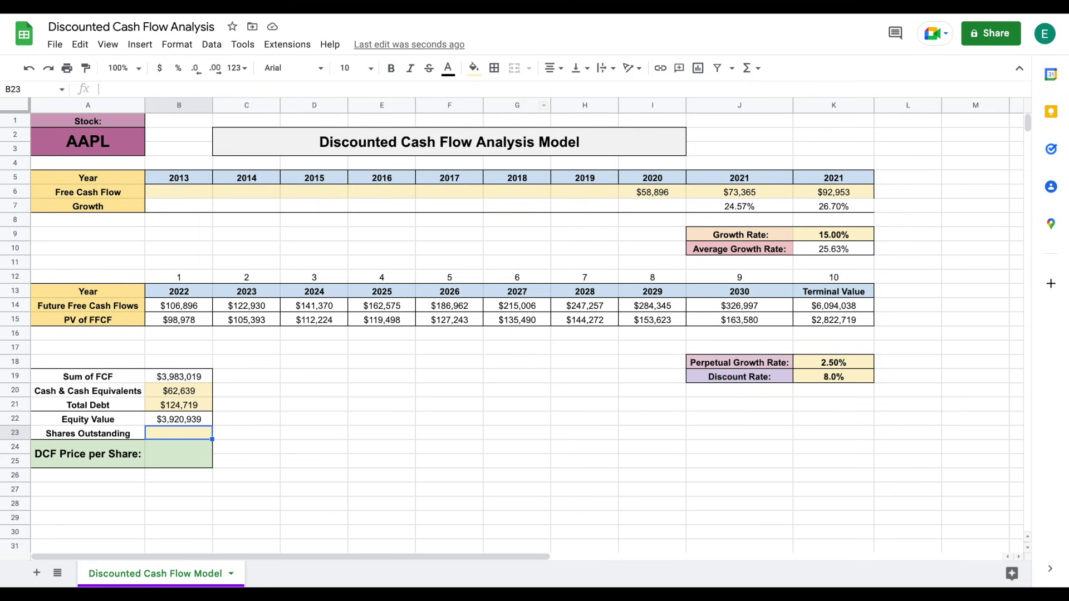
key("ctrl+Tab")
scroll(565, 281, "up", 10)
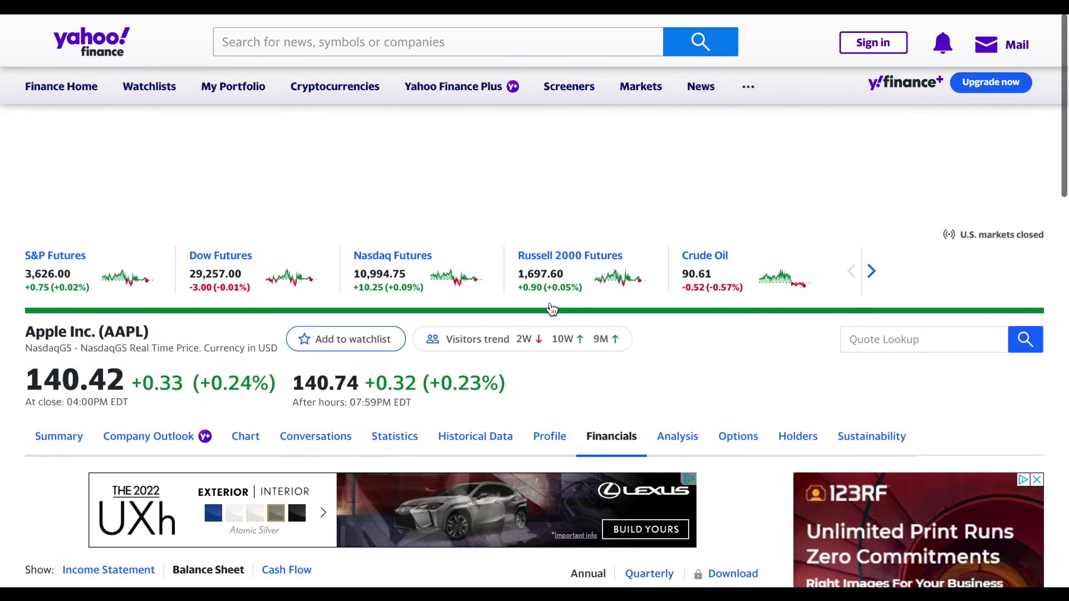
left_click(400, 433)
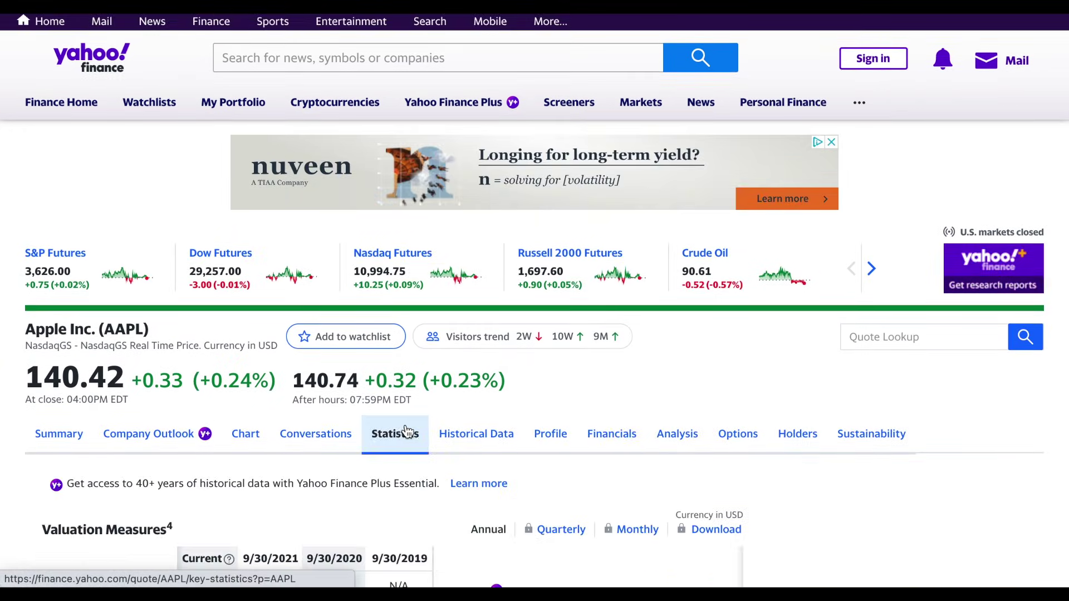
scroll(449, 490, "down", 2)
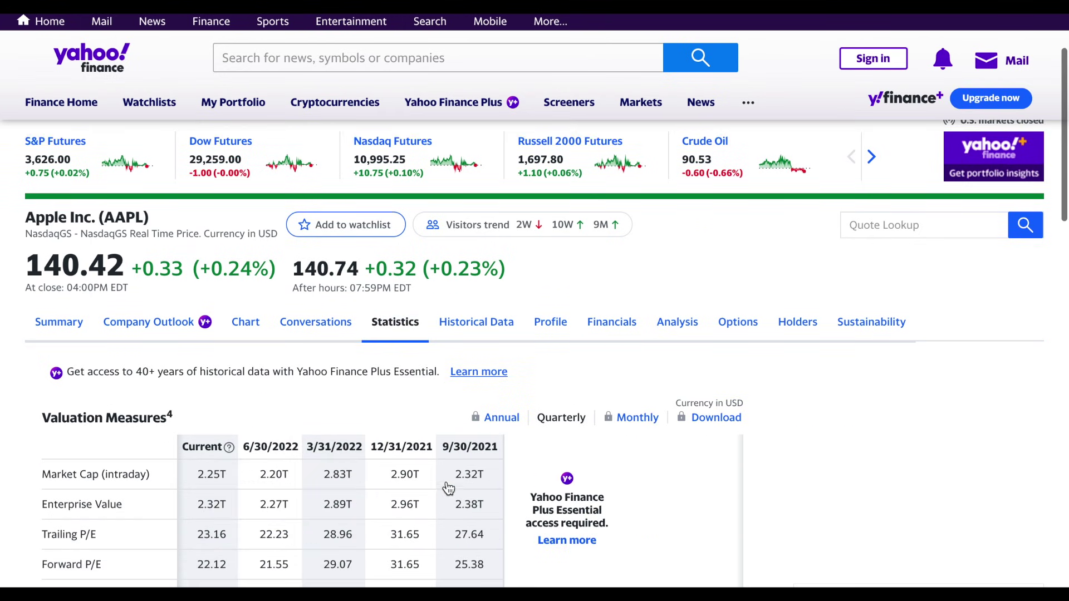
scroll(543, 400, "down", 9)
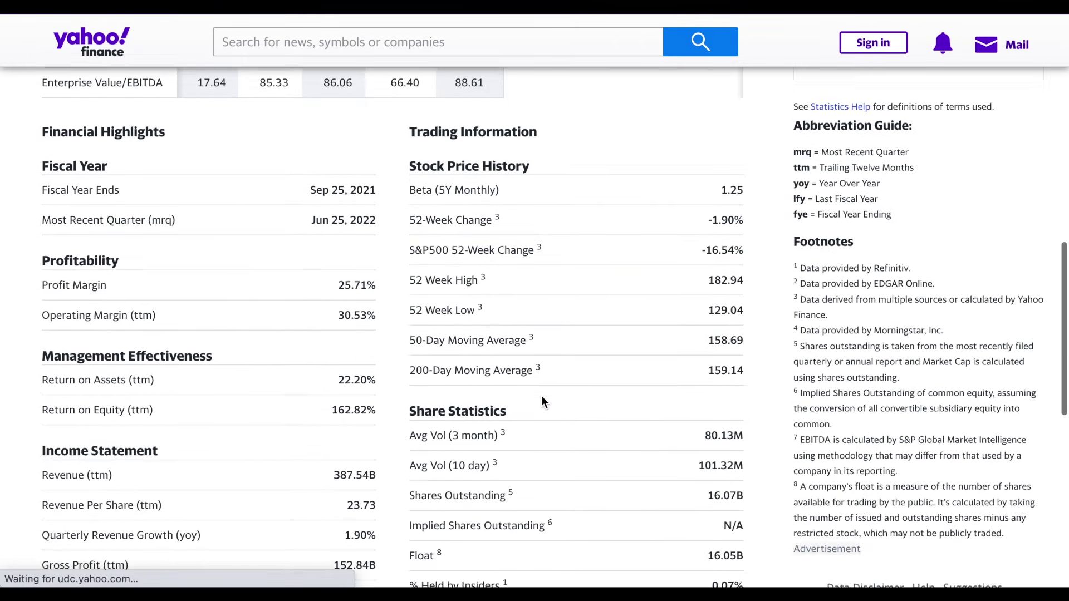
scroll(543, 399, "down", 2)
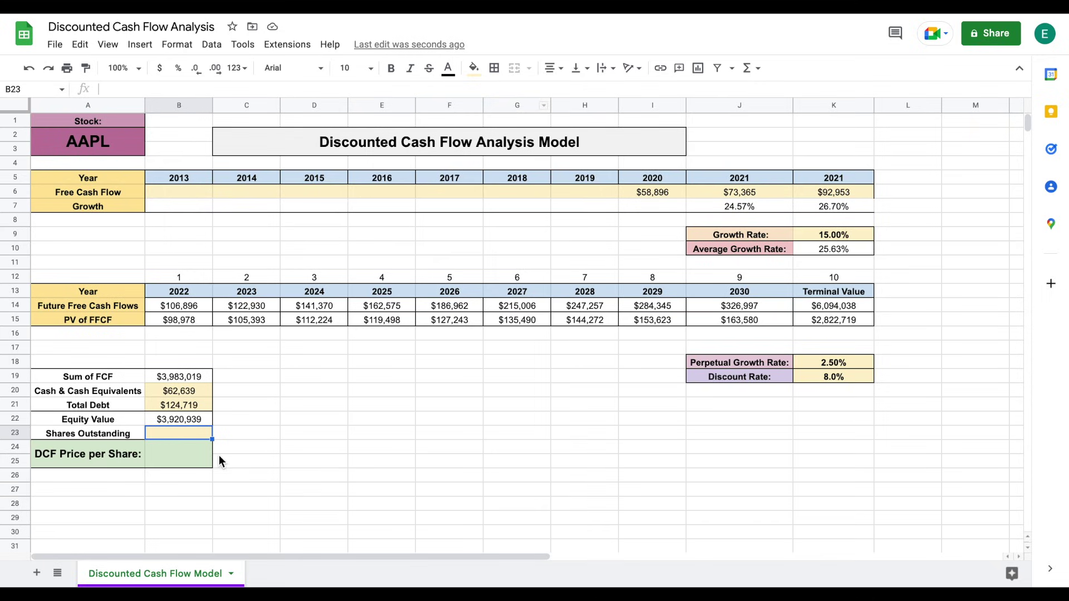
Step: Return to the Google Sheets model and enter 16070 for Shares Outstanding in B23
type("16")
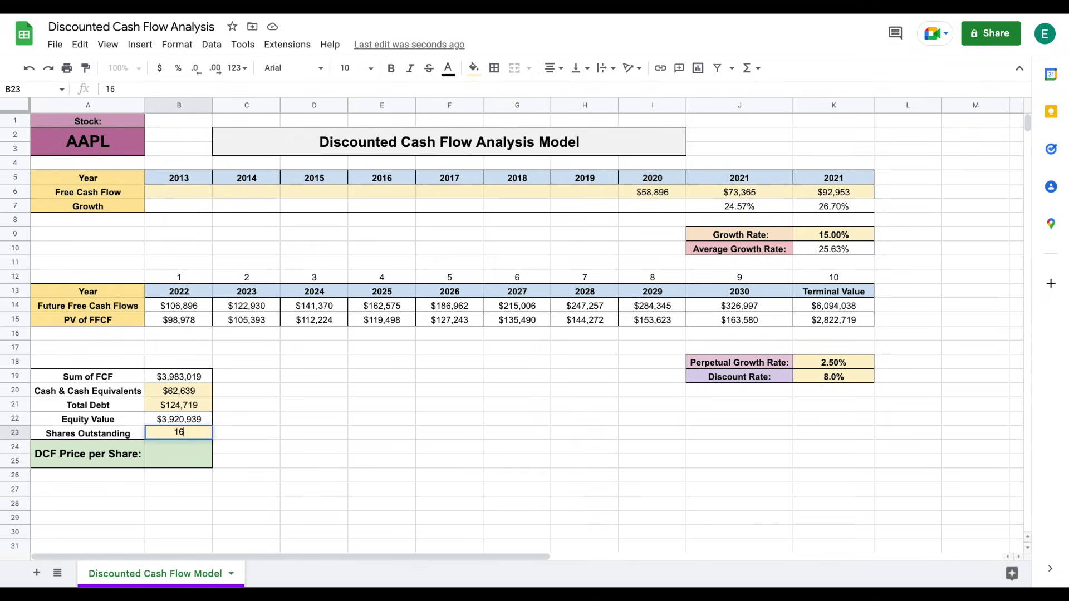
type("070")
key("Return")
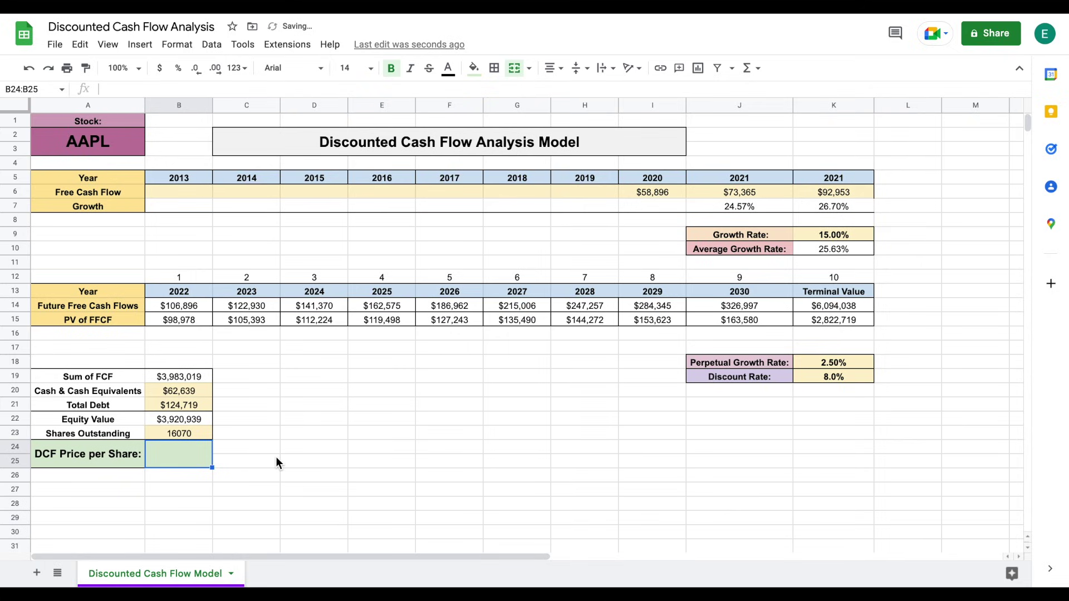
left_click(204, 435)
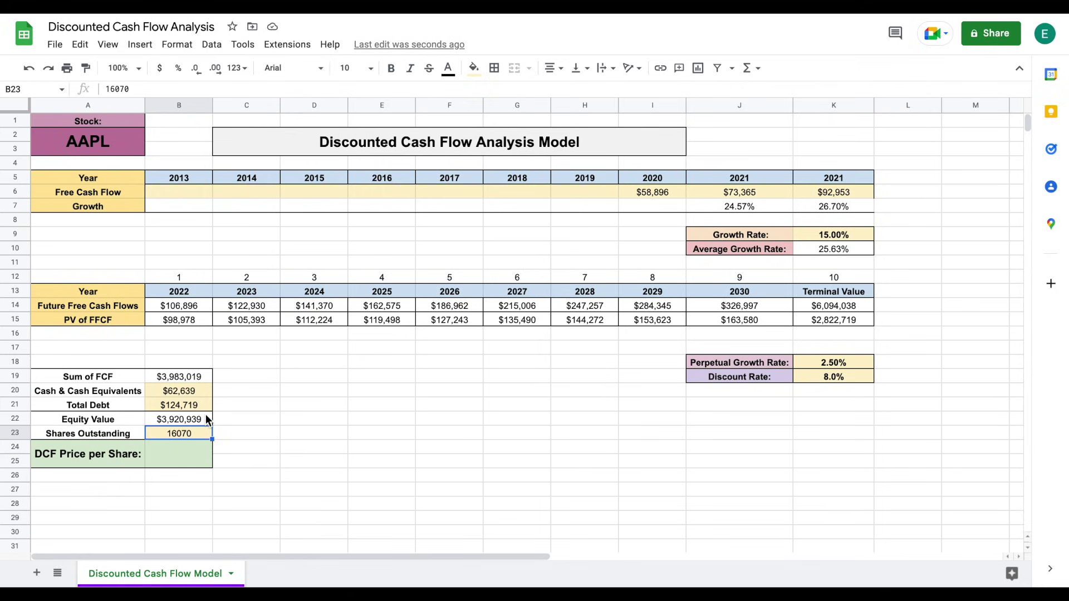
Step: Calculate the DCF Price per Share in the merged cell B24:B25 with the formula =B22/B23
left_click(184, 457)
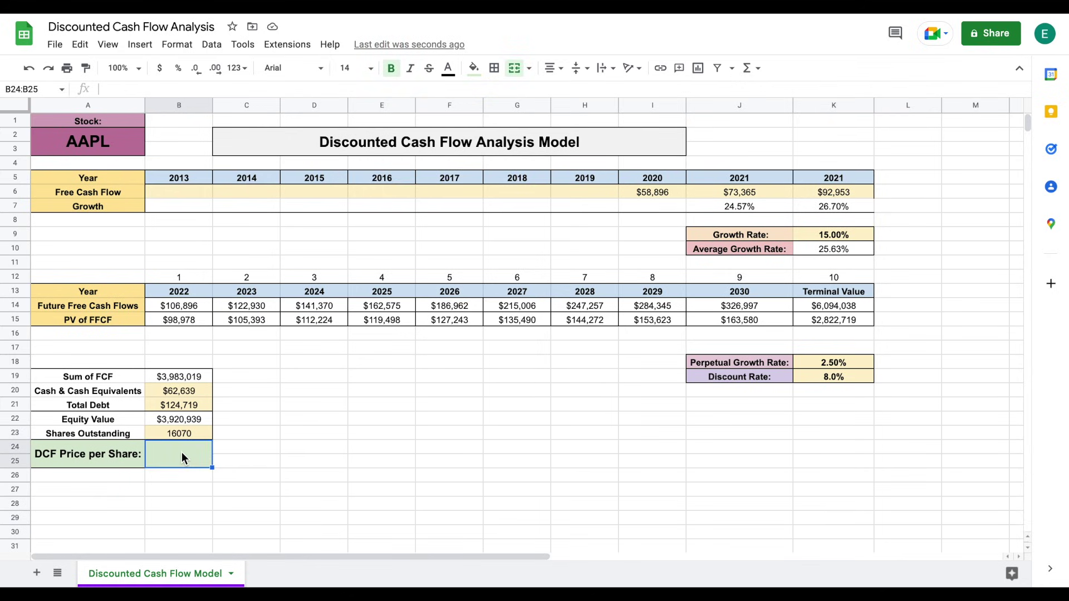
type("=")
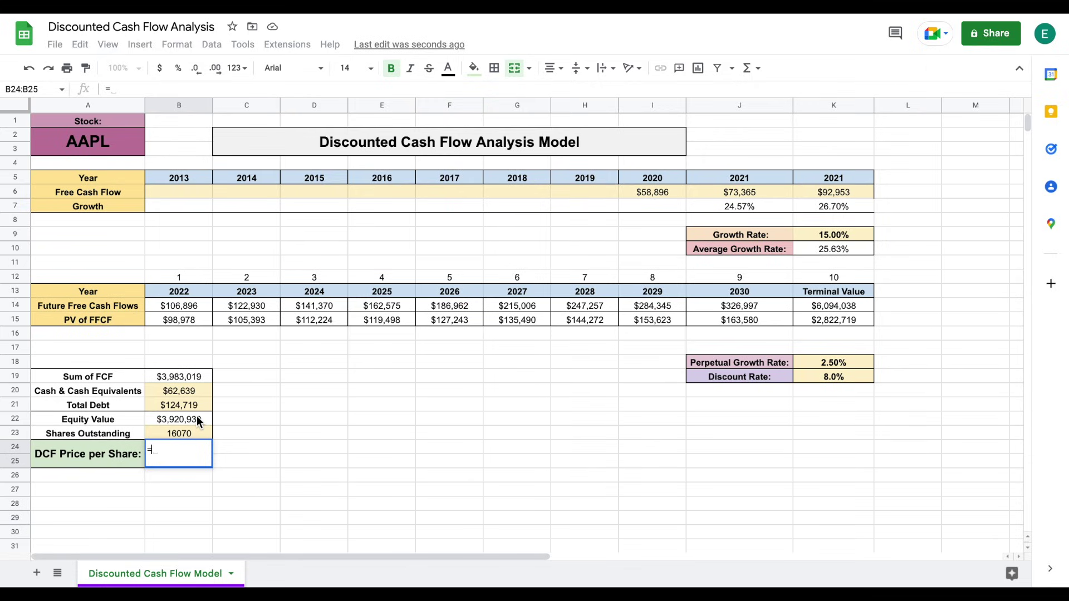
left_click(196, 416)
type("/")
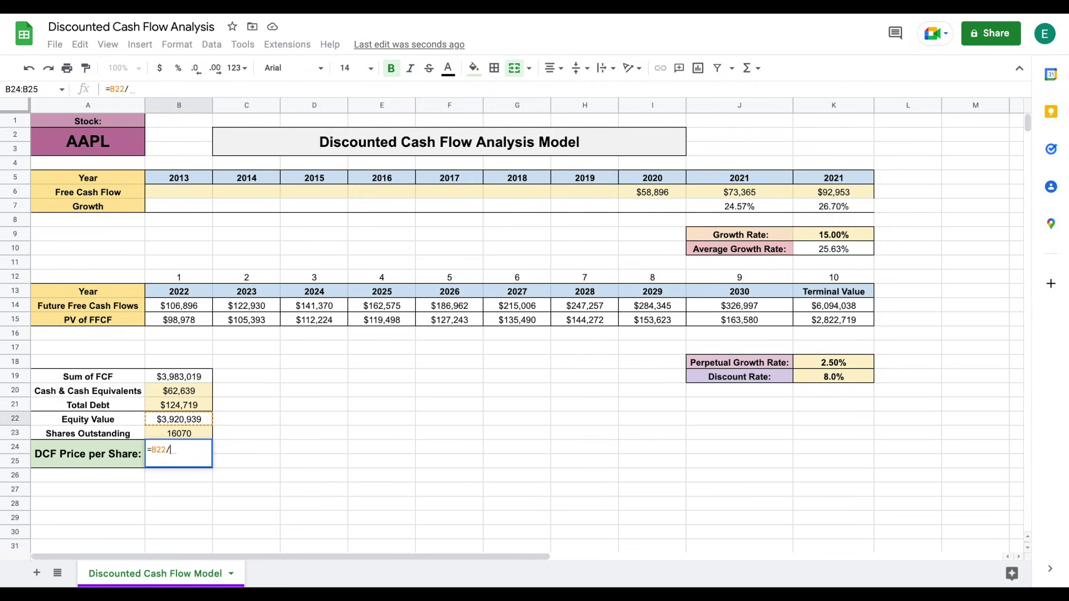
left_click(199, 432)
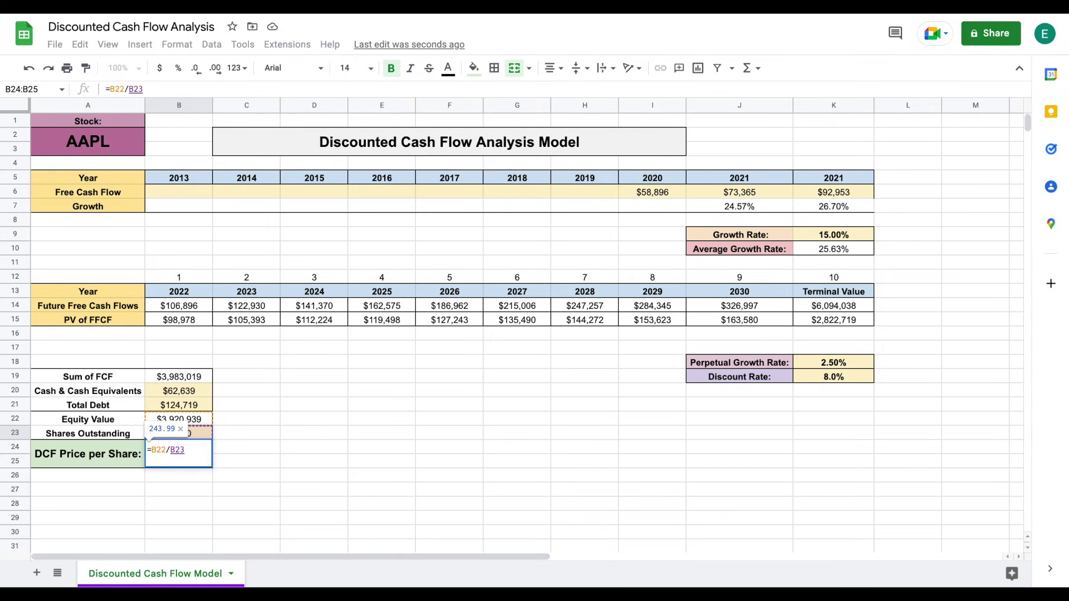
key("Return")
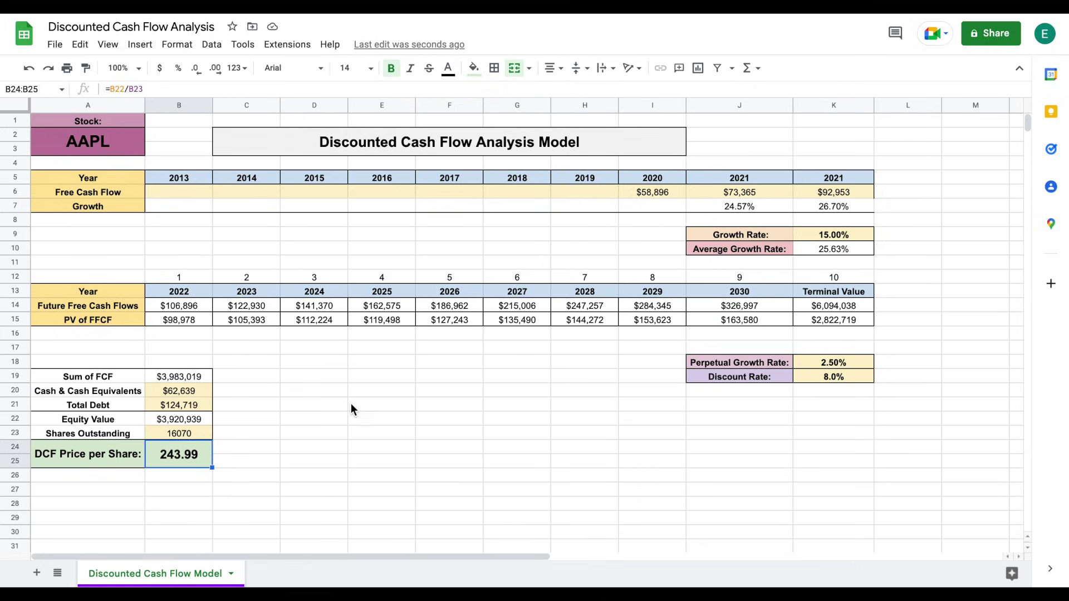
left_click(321, 411)
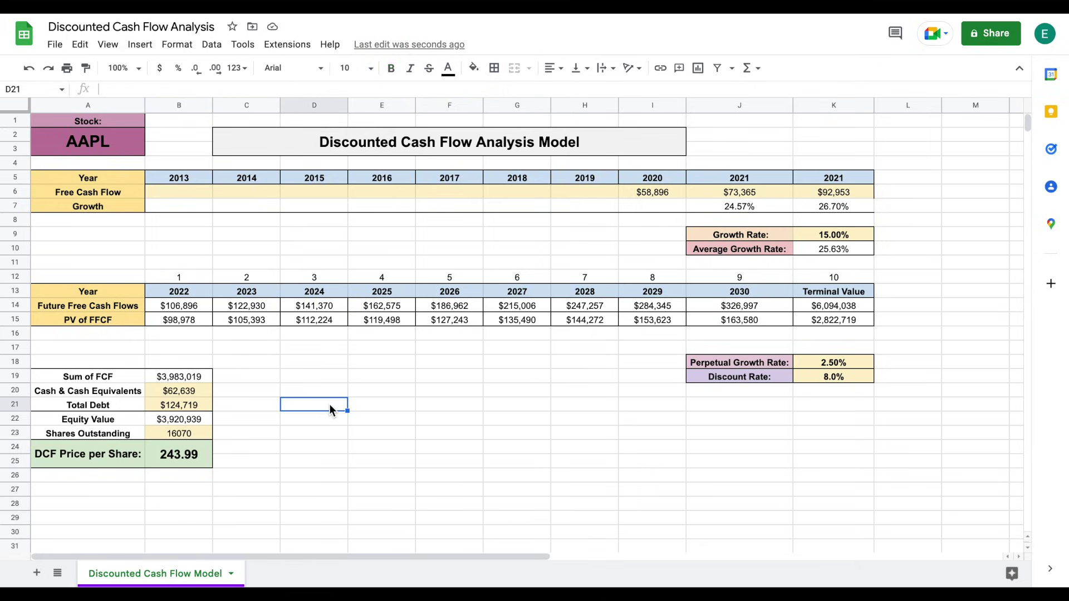